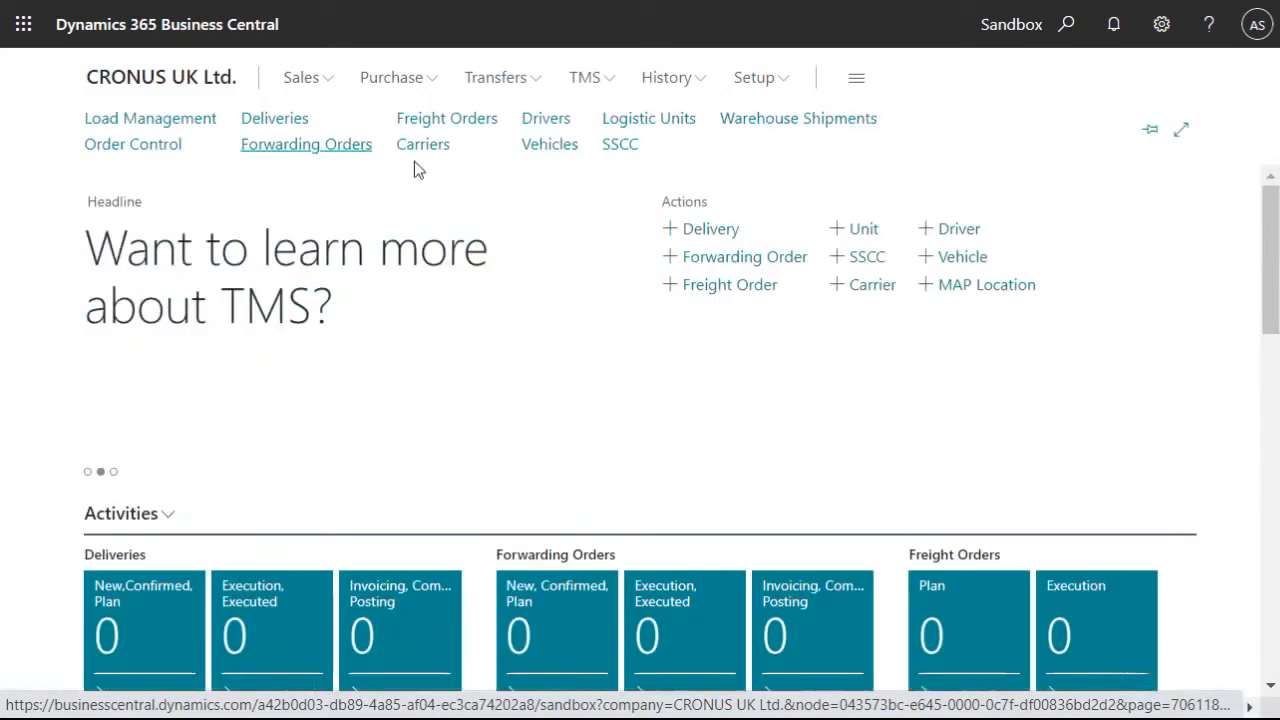
- Create a new warehouse shipment with location code EAST
left_click(752, 124)
left_click(449, 119)
left_click(323, 306)
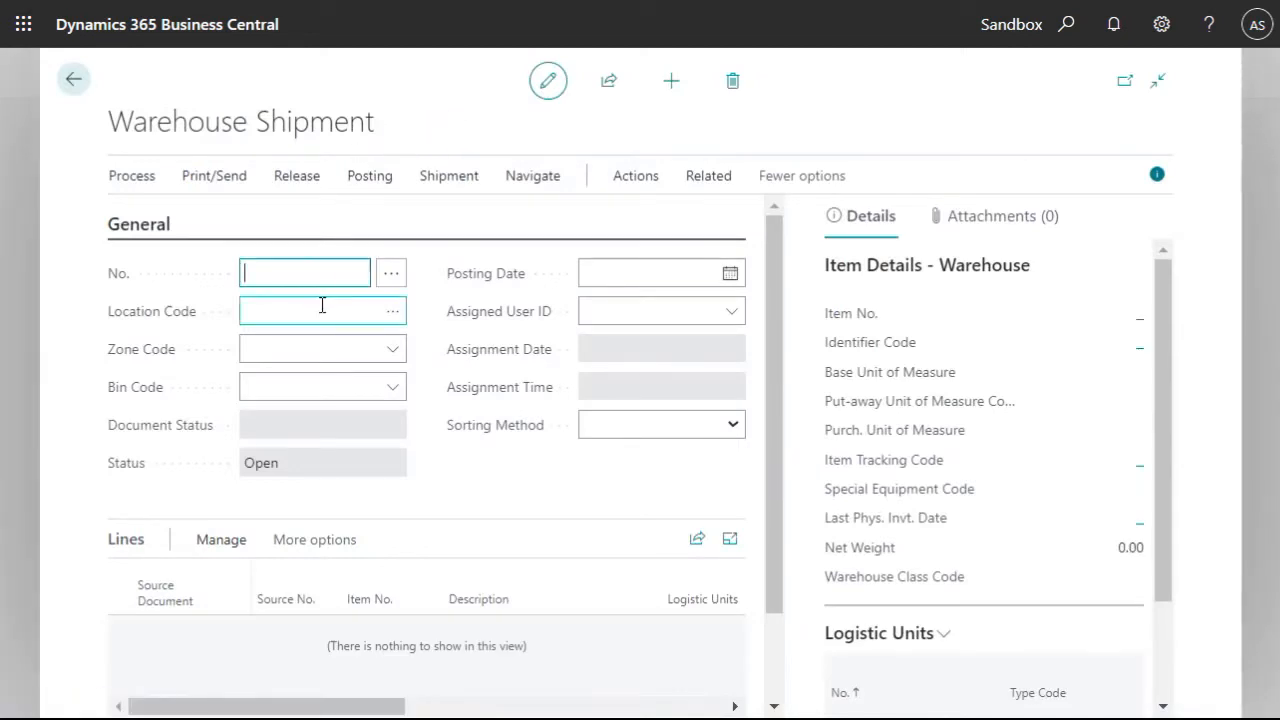
left_click(400, 314)
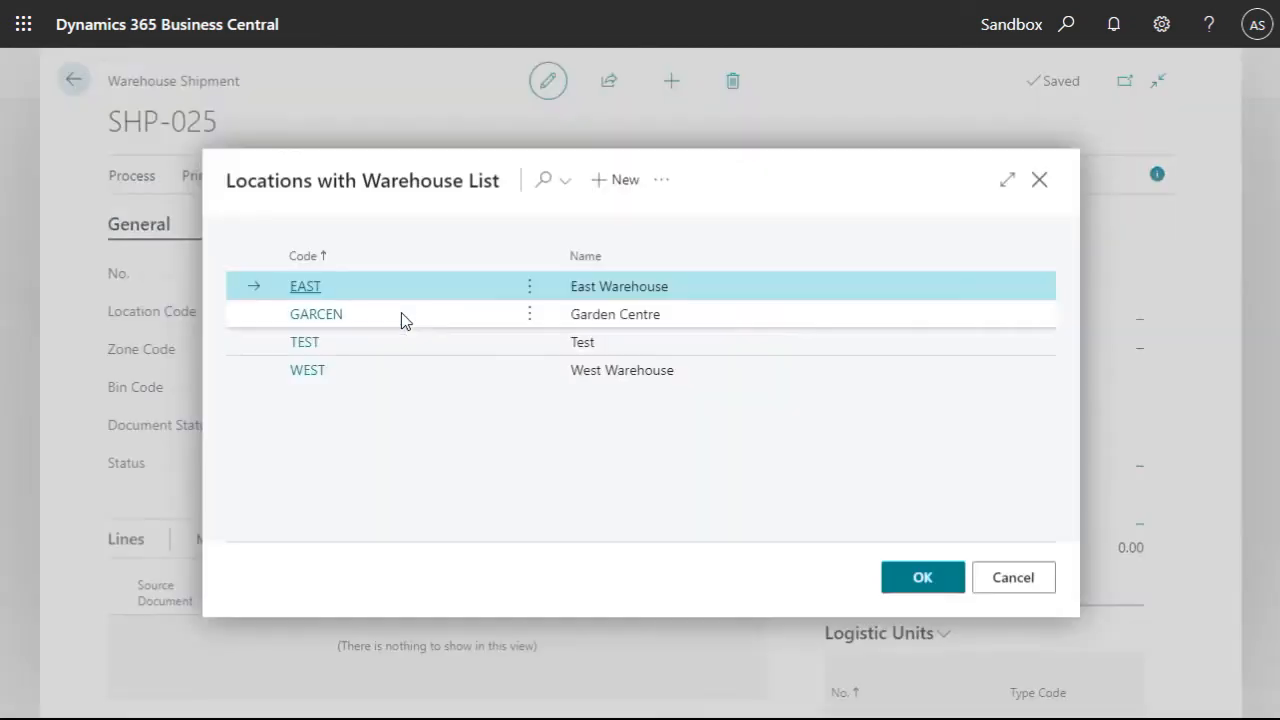
left_click(302, 289)
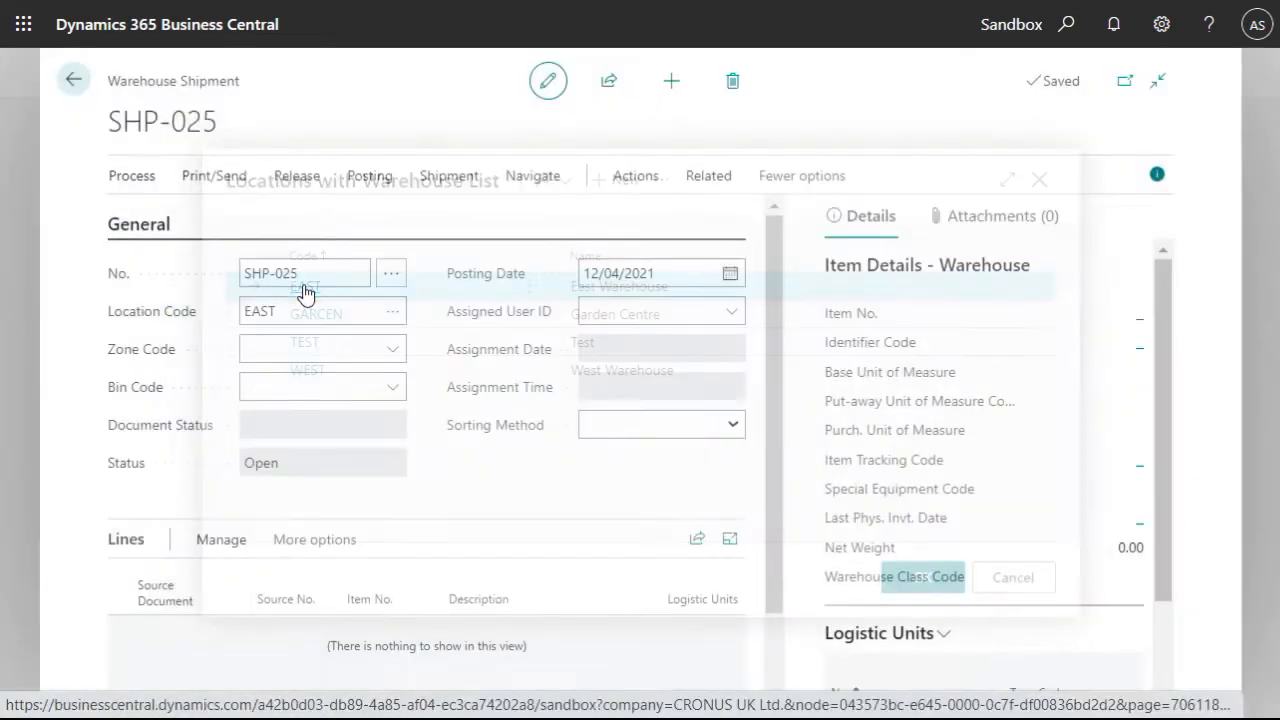
- Get source documents into the shipment, selecting both sales orders 101016 and 101017
left_click(133, 177)
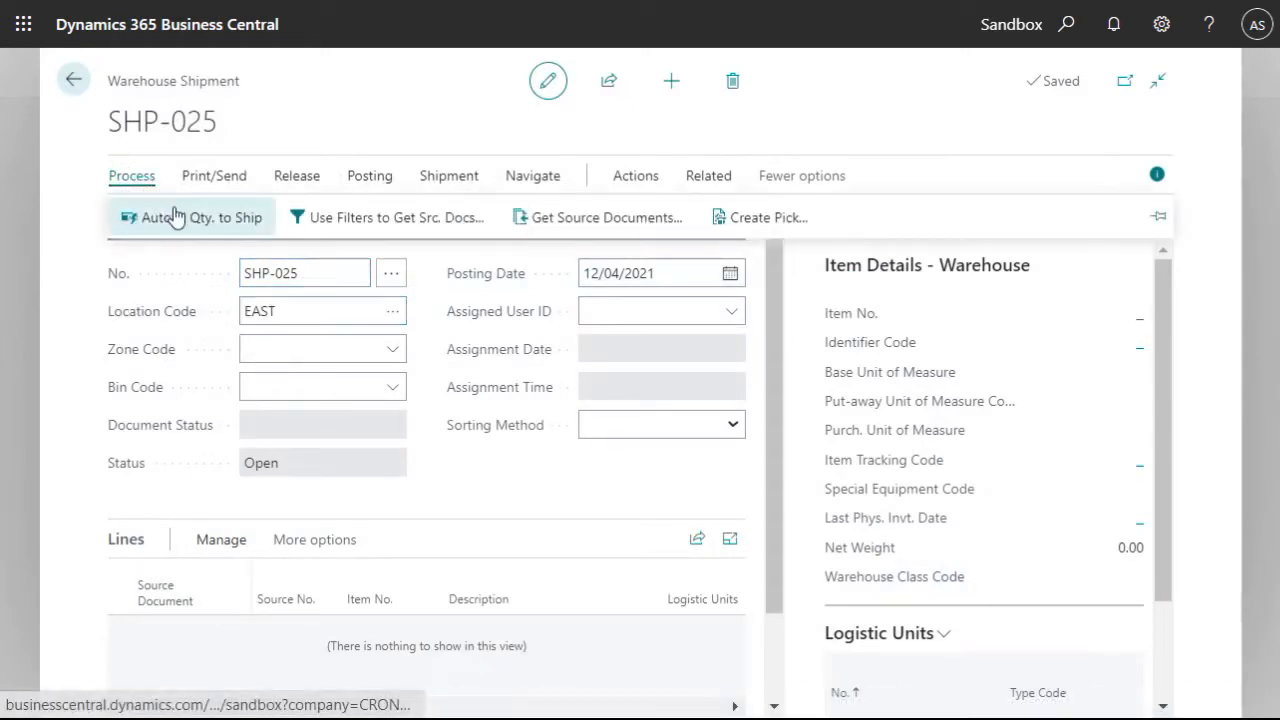
left_click(574, 226)
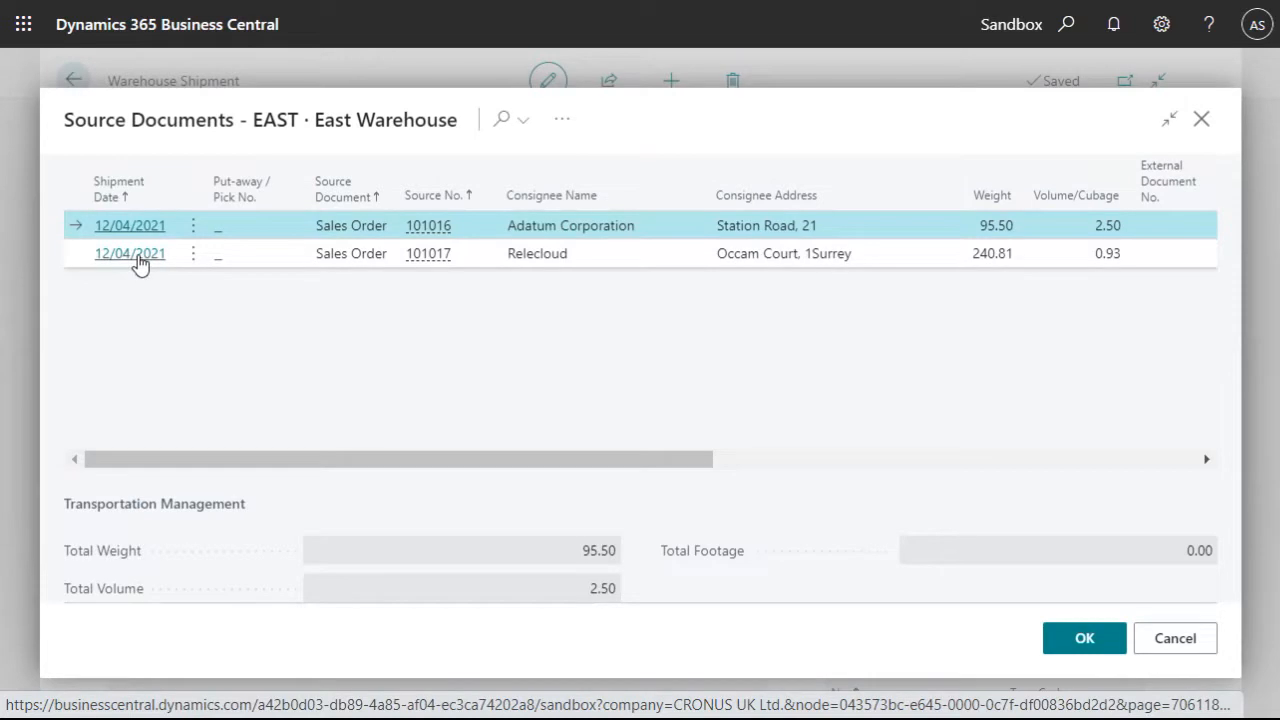
left_click(140, 258, "shift")
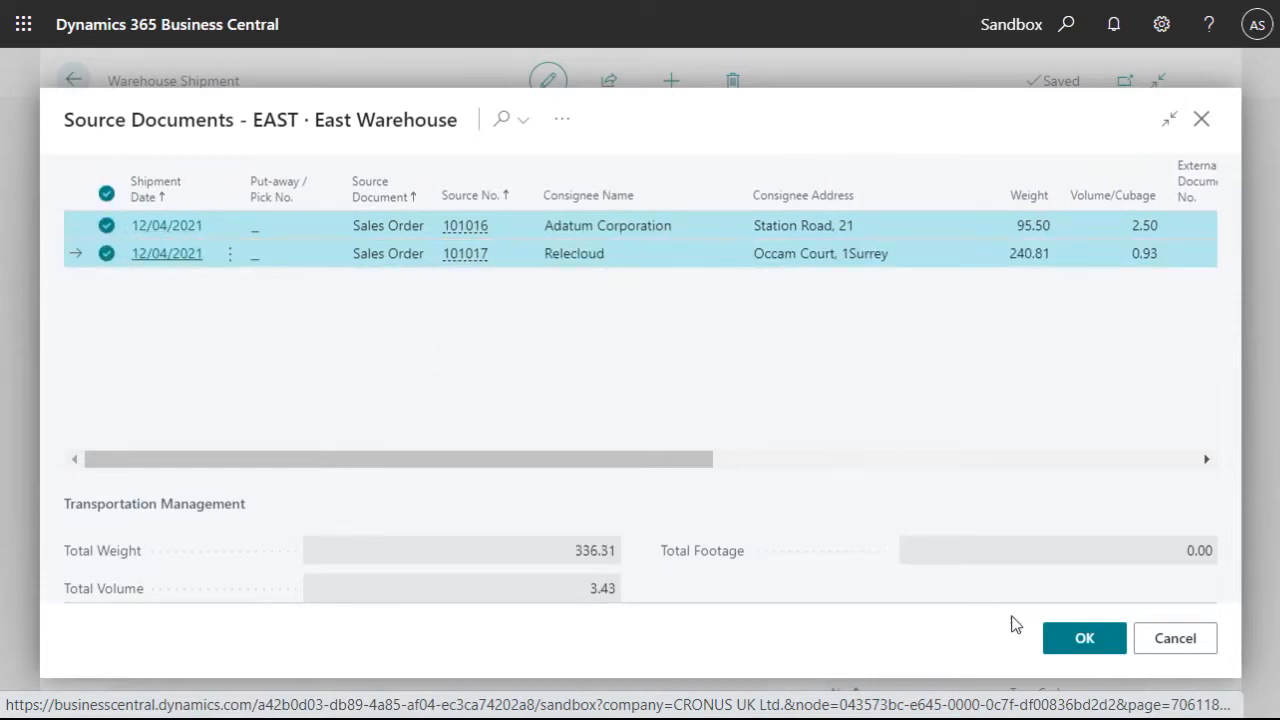
left_click(1070, 636)
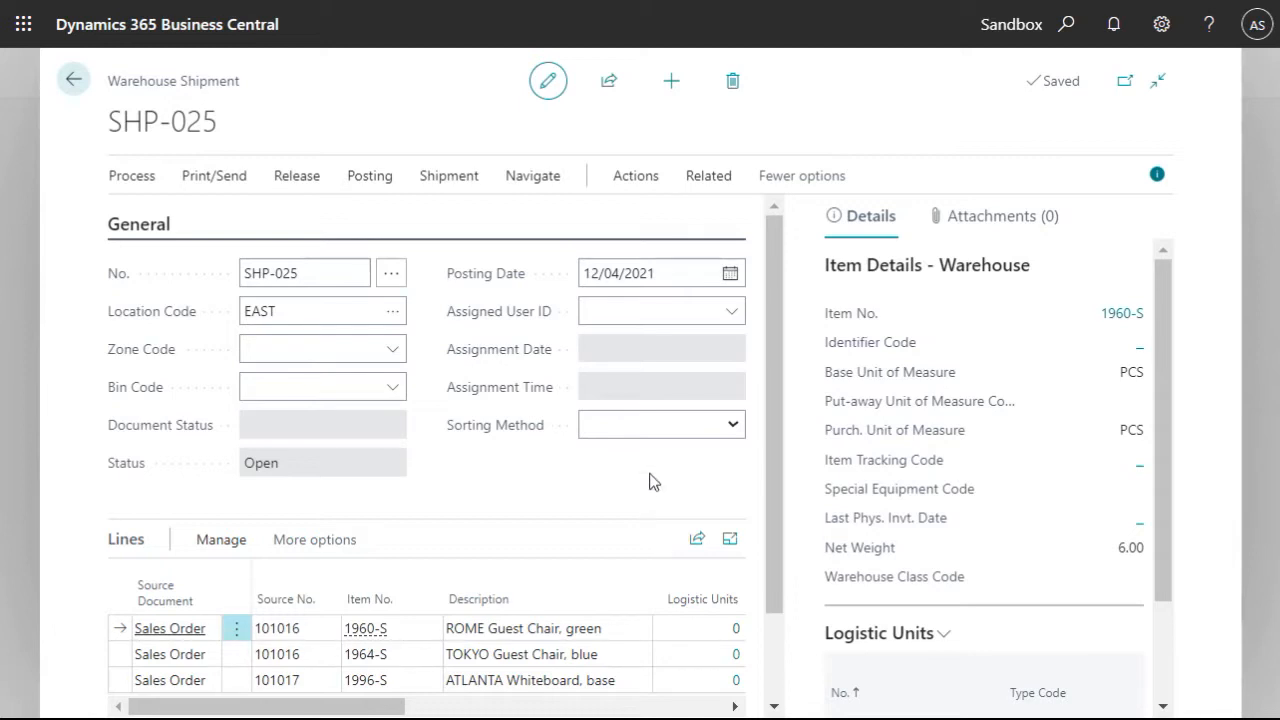
- Start the New Logistic Units Wizard and inspect the build rule for item 1960-S
left_click(622, 180)
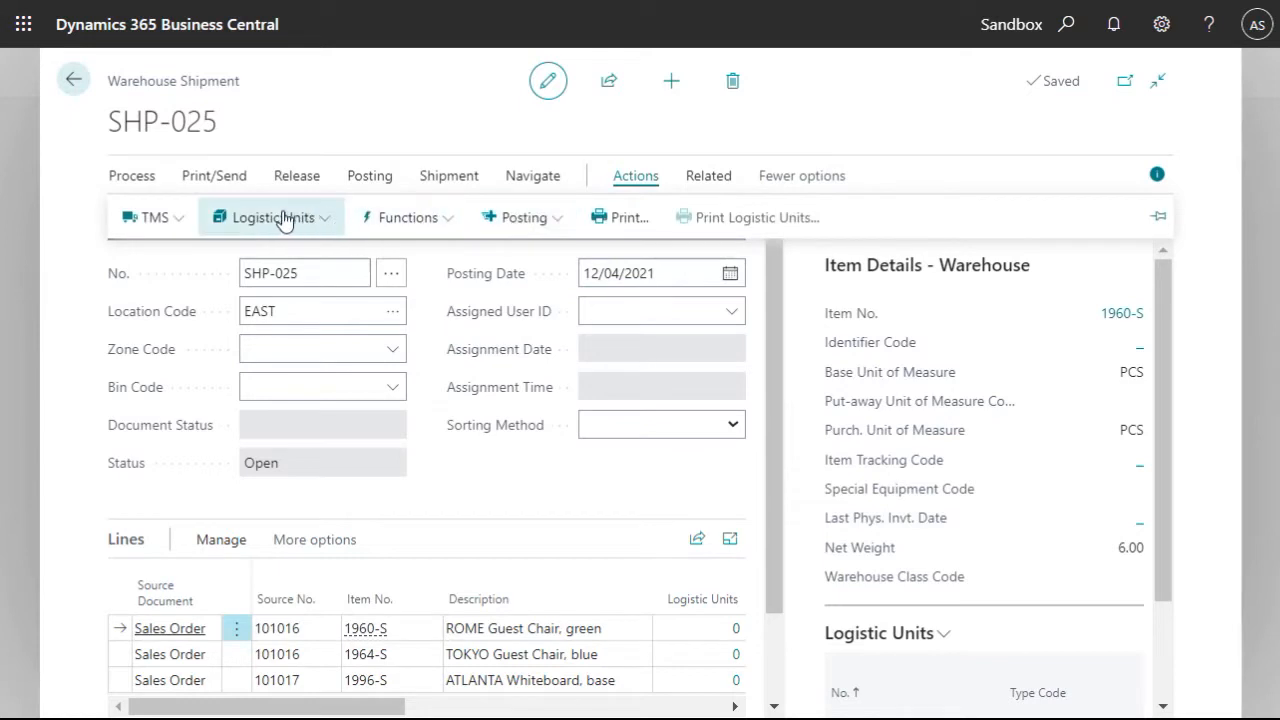
left_click(255, 218)
left_click(264, 255)
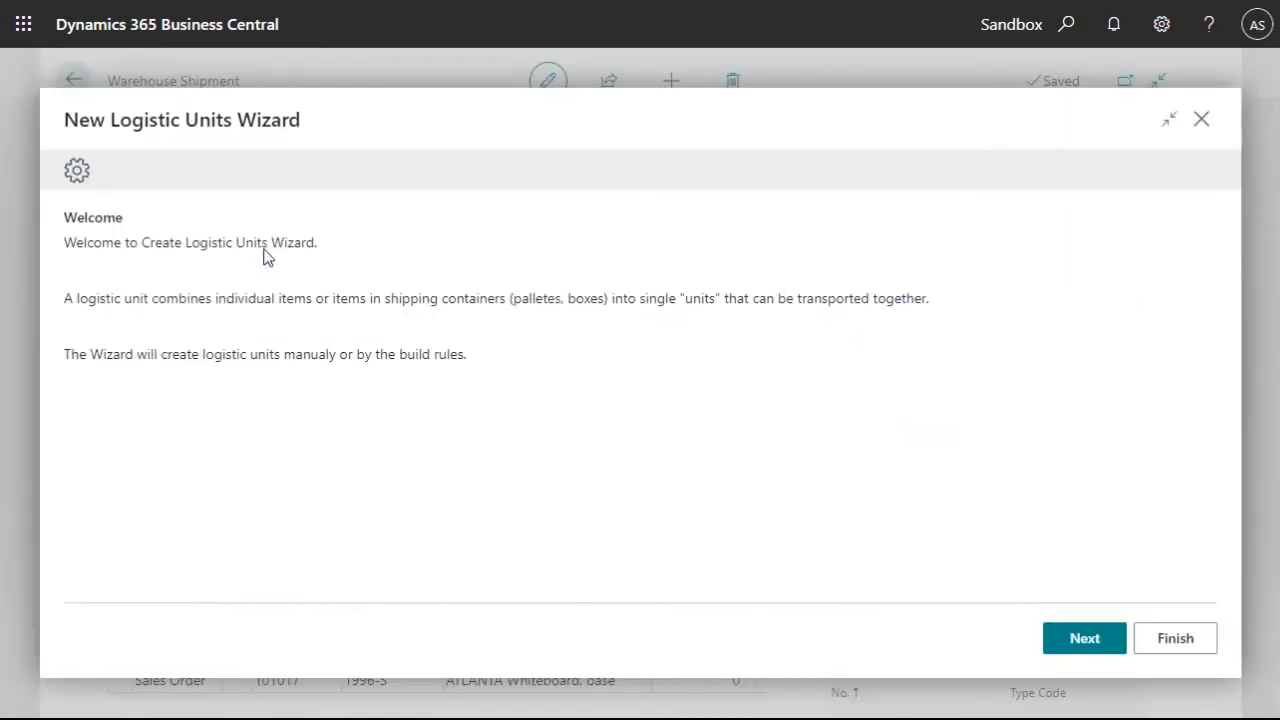
left_click(1078, 651)
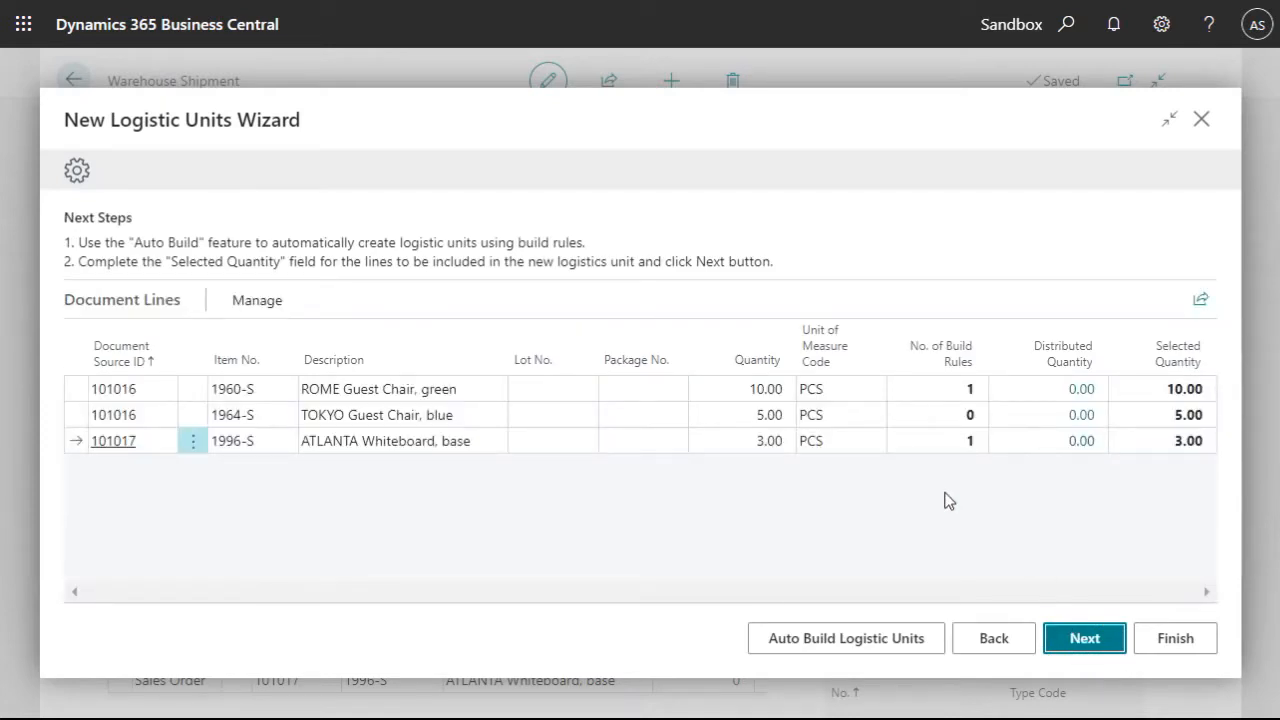
left_click(970, 389)
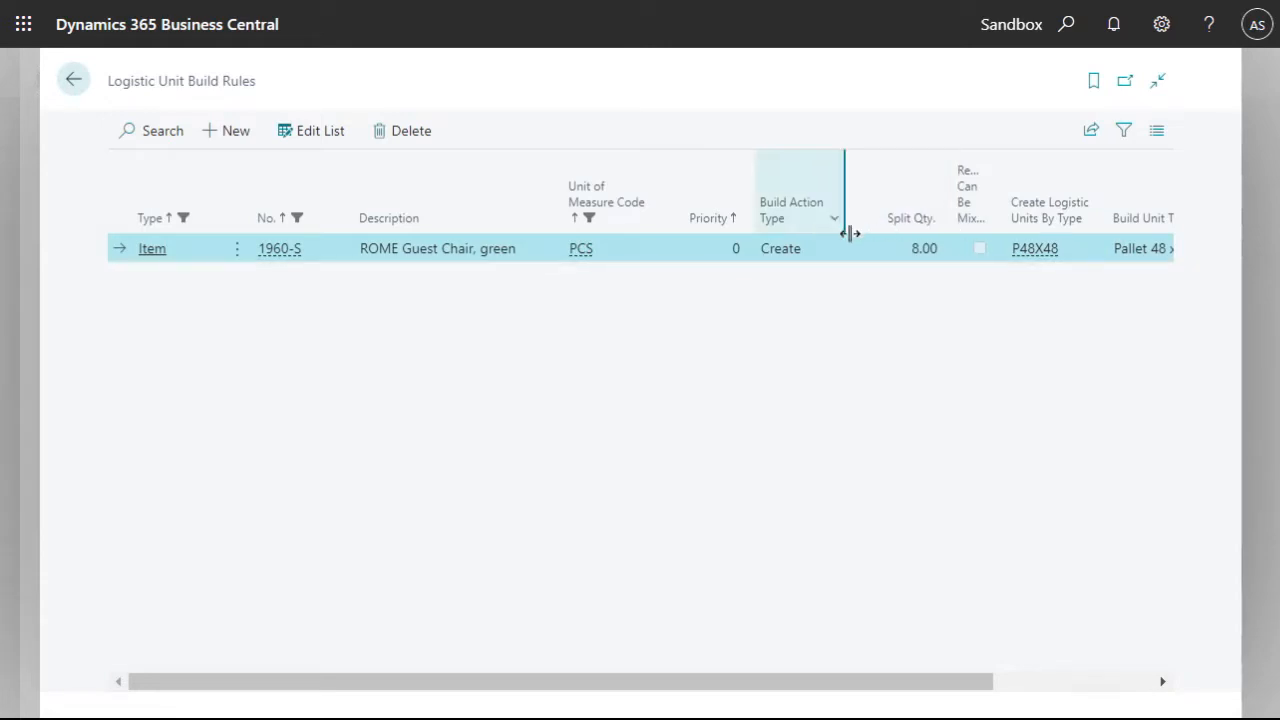
left_click(72, 79)
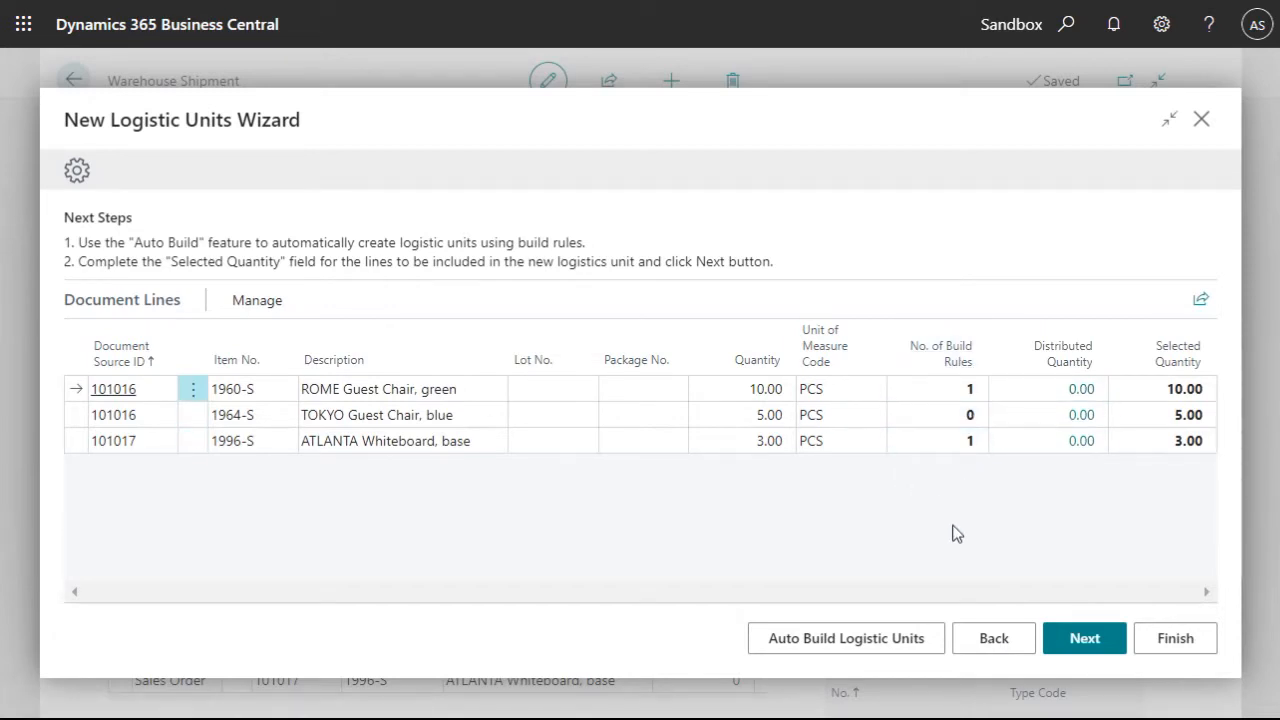
- Auto-build logistic units by the build rules and continue to the remaining quantities
left_click(856, 639)
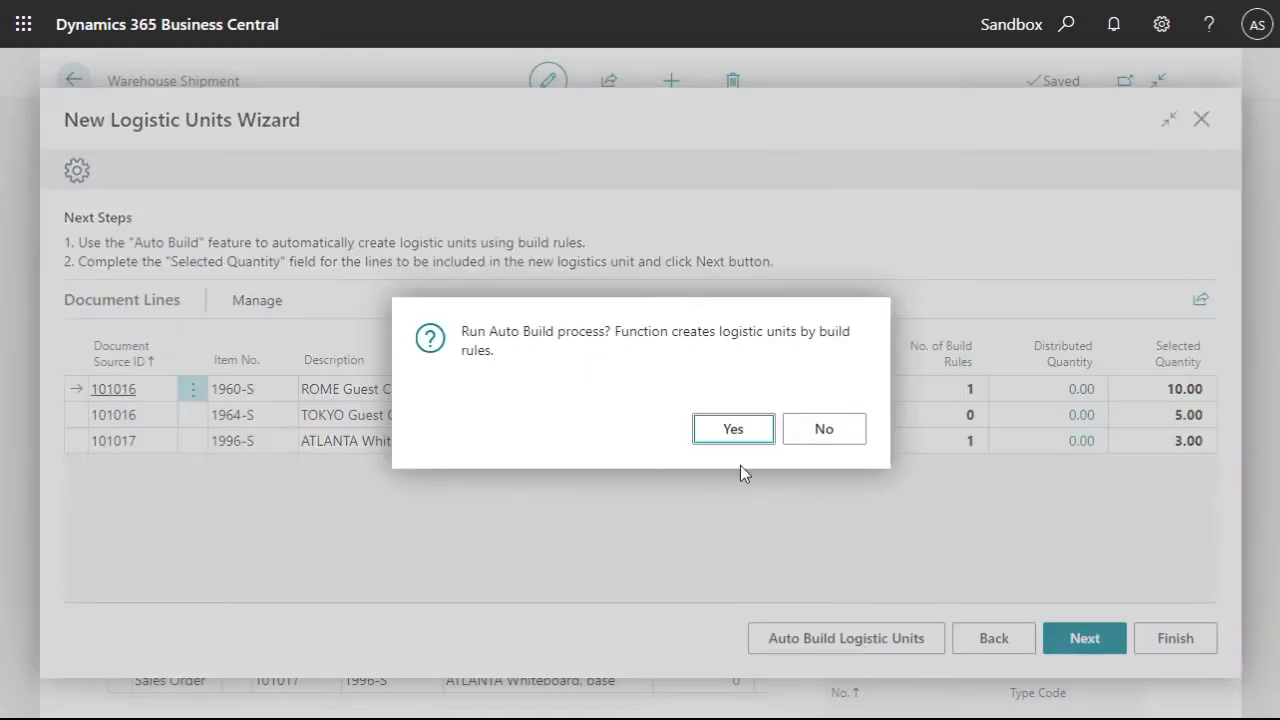
left_click(729, 432)
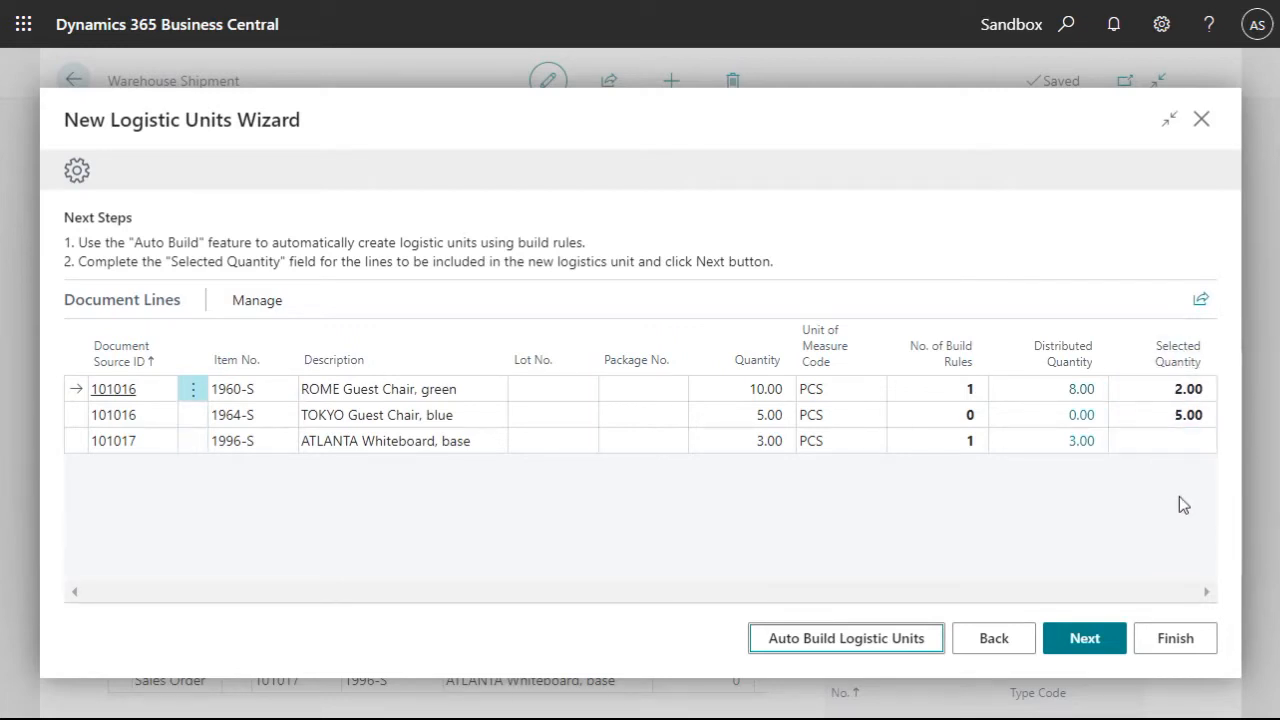
left_click(1076, 648)
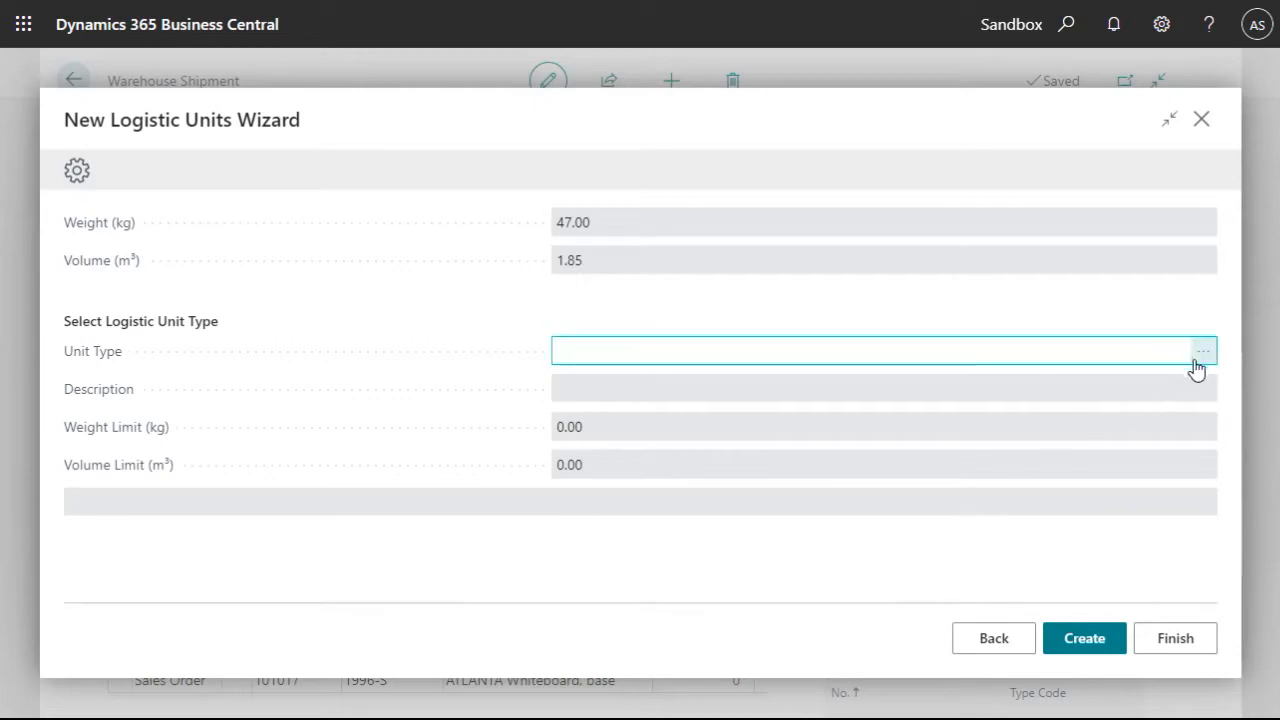
- Create a logistic unit of type P48X48 for the remaining quantities and finish the wizard
left_click(1203, 354)
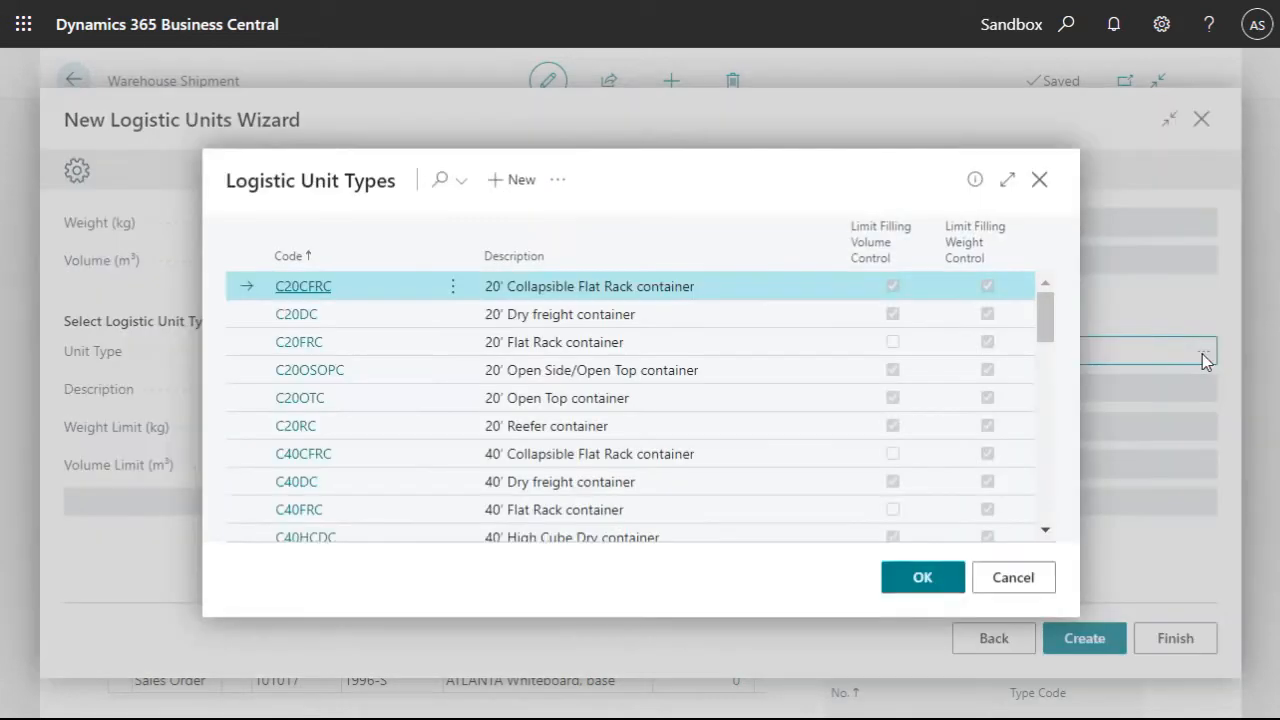
scroll(543, 417, "down", 15)
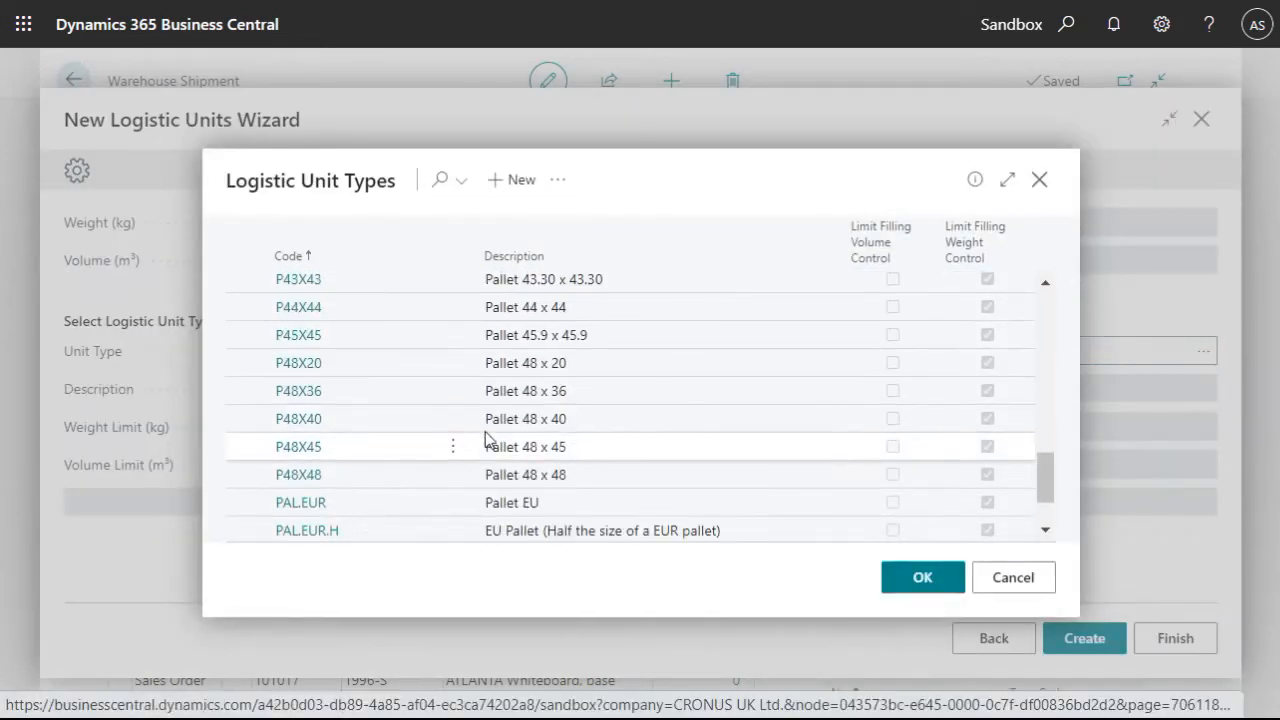
left_click(301, 478)
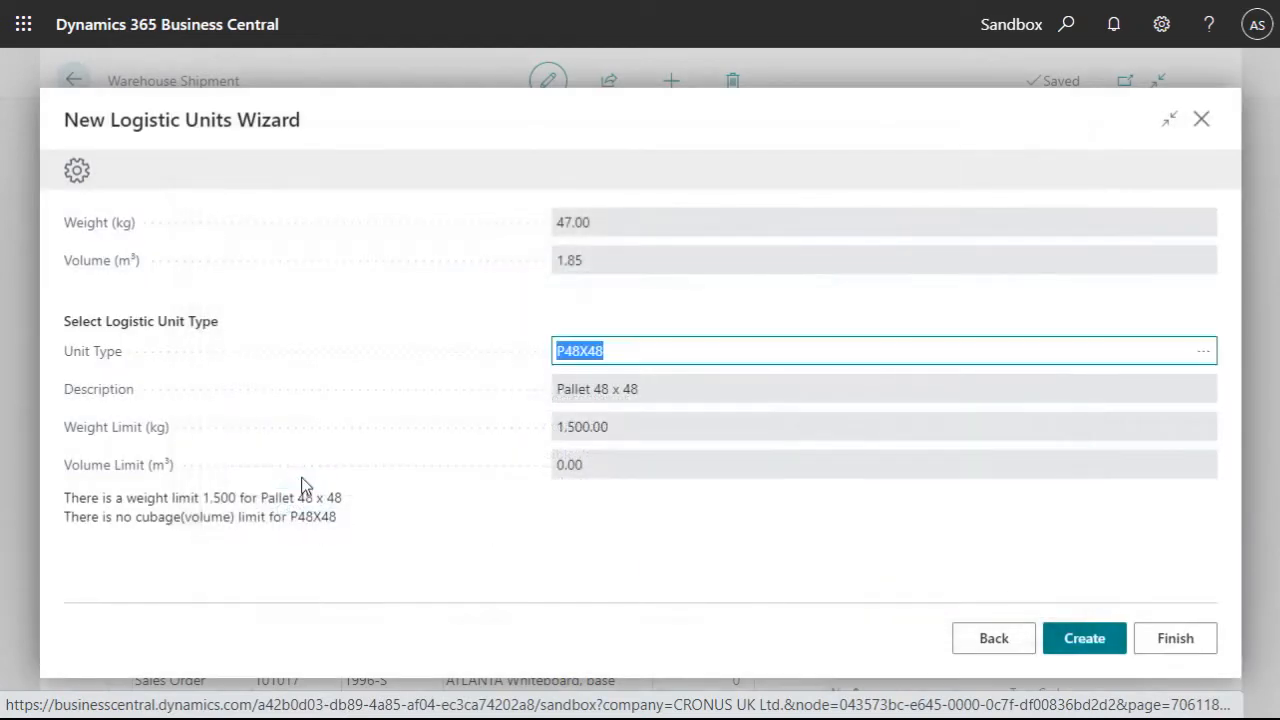
left_click(1085, 640)
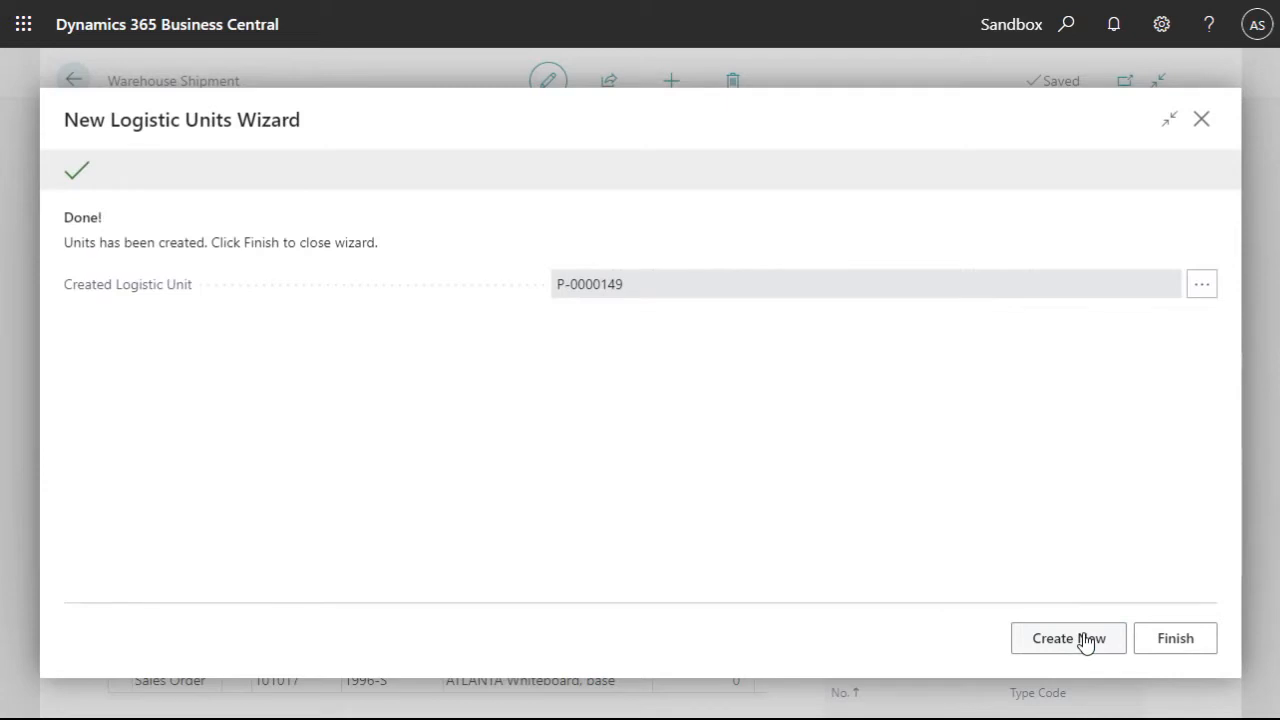
left_click(1085, 640)
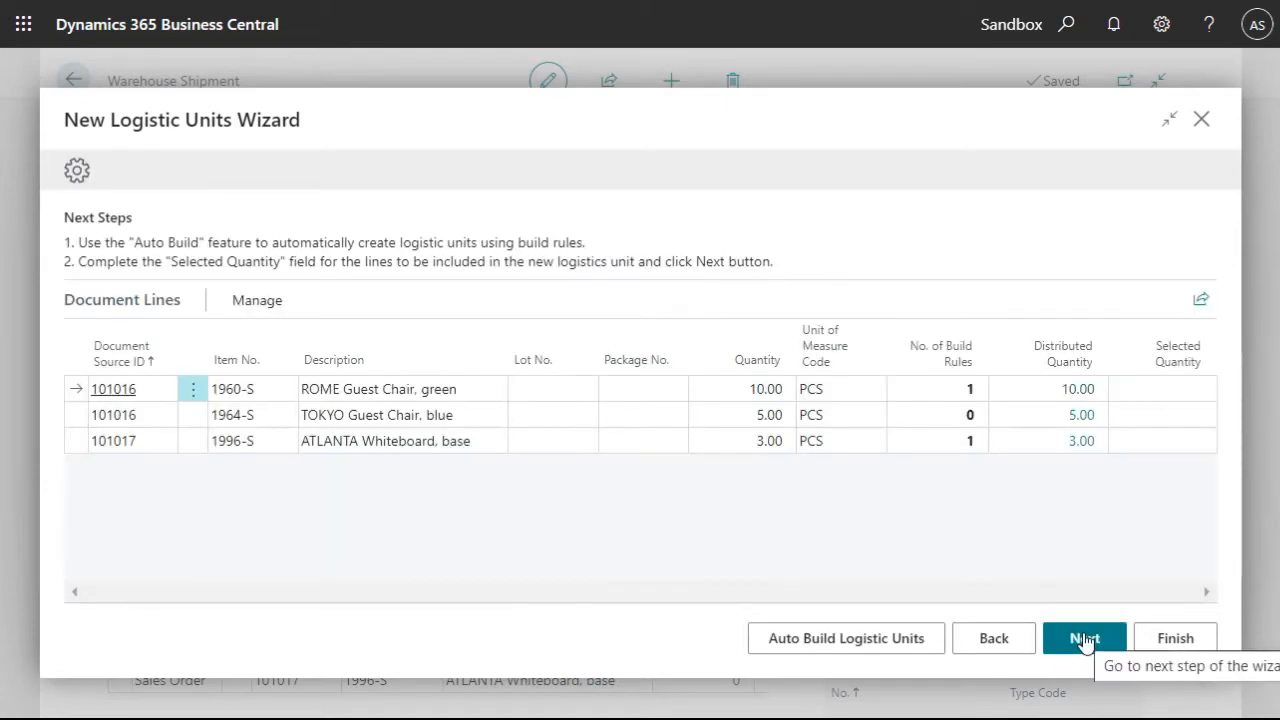
left_click(1181, 643)
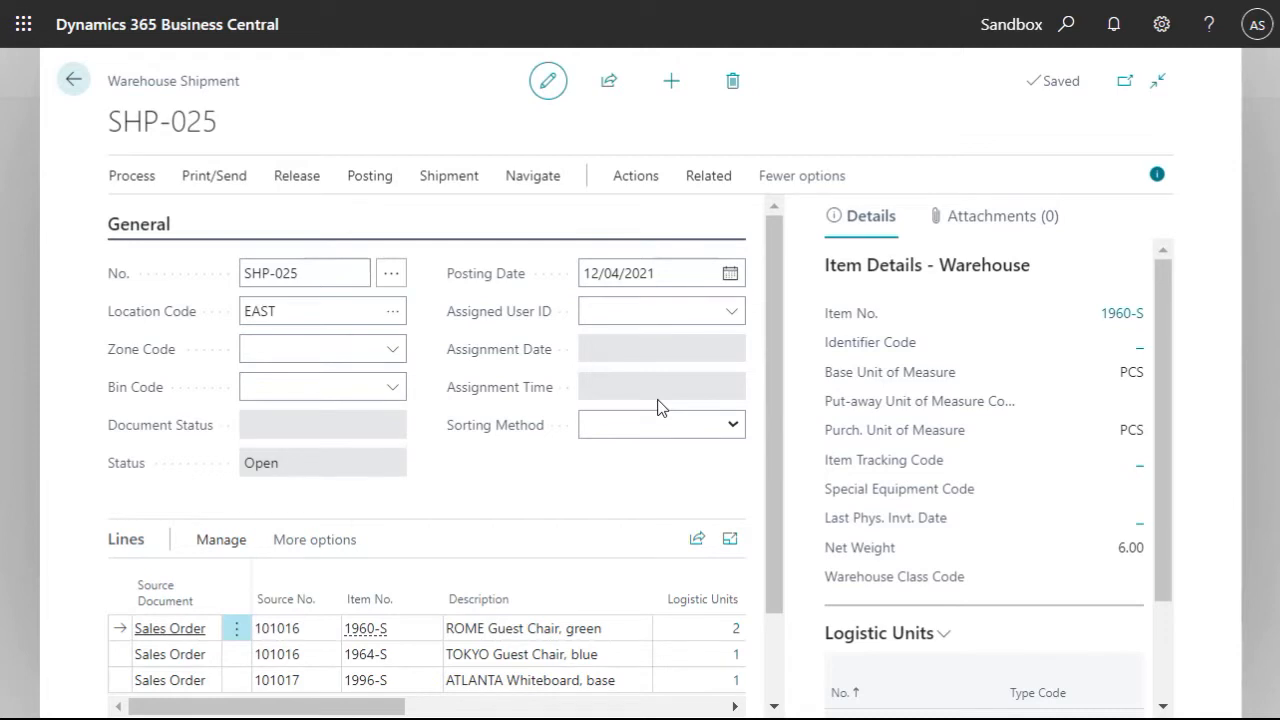
- Create the forwarding orders for the warehouse shipment
left_click(635, 180)
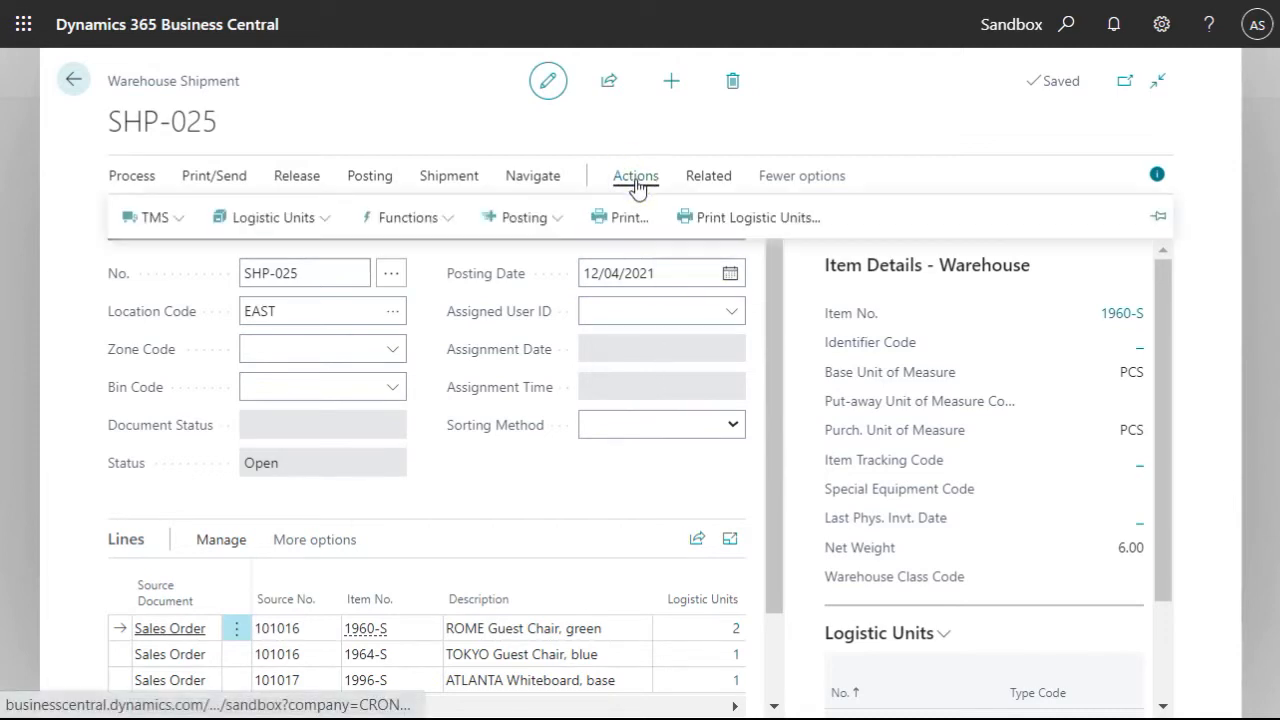
left_click(145, 220)
left_click(223, 254)
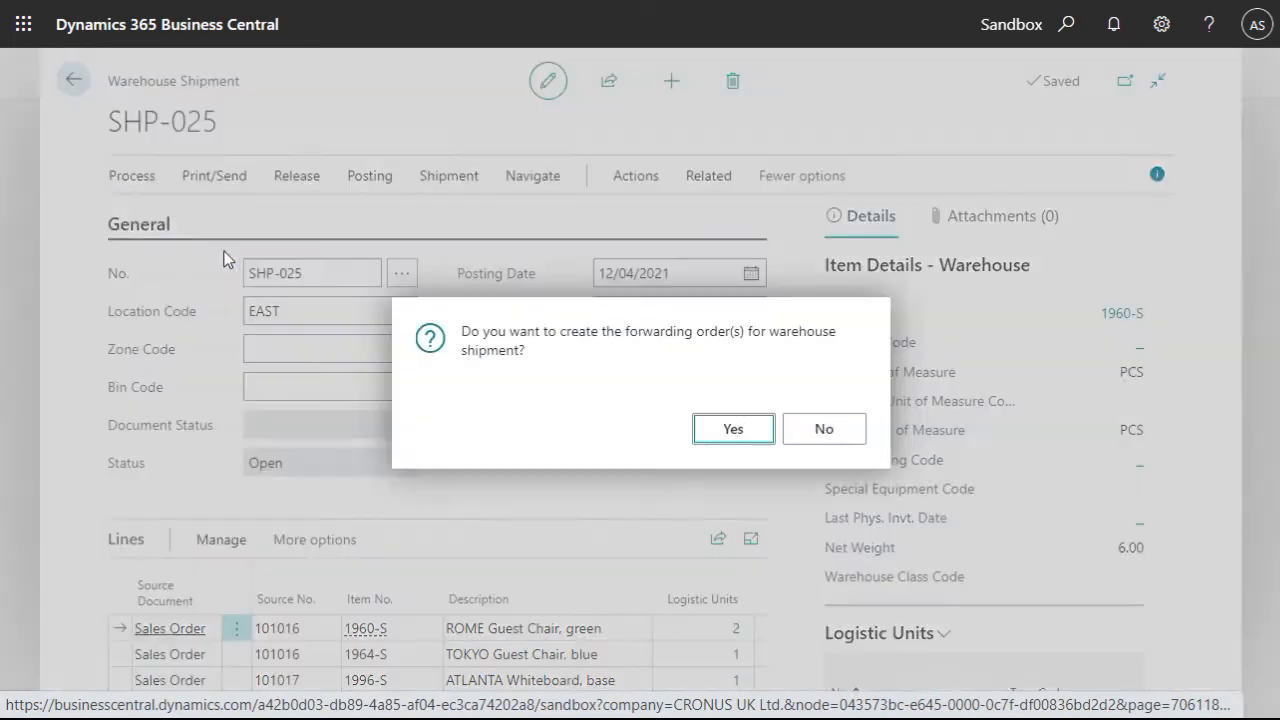
left_click(715, 437)
left_click(716, 435)
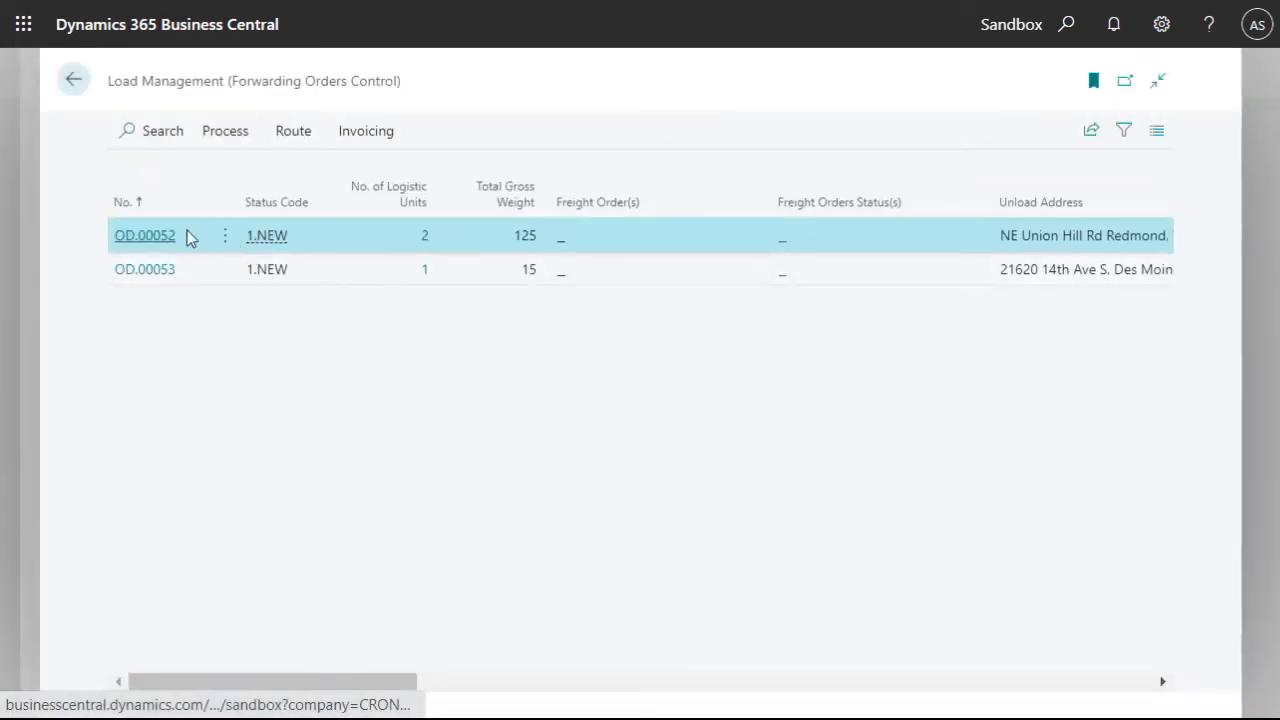
- Open forwarding order OD.00052 and review its consignee, lines, logistic units and stages
left_click(126, 235)
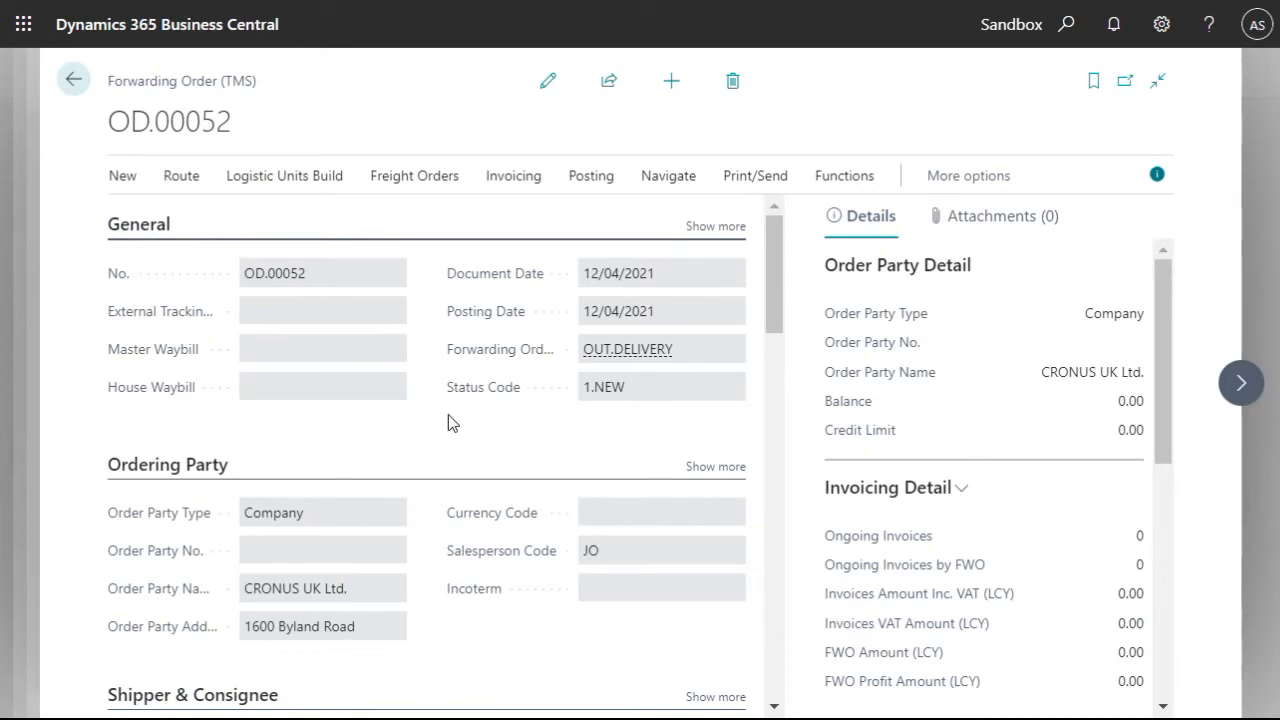
scroll(419, 437, "down", 5)
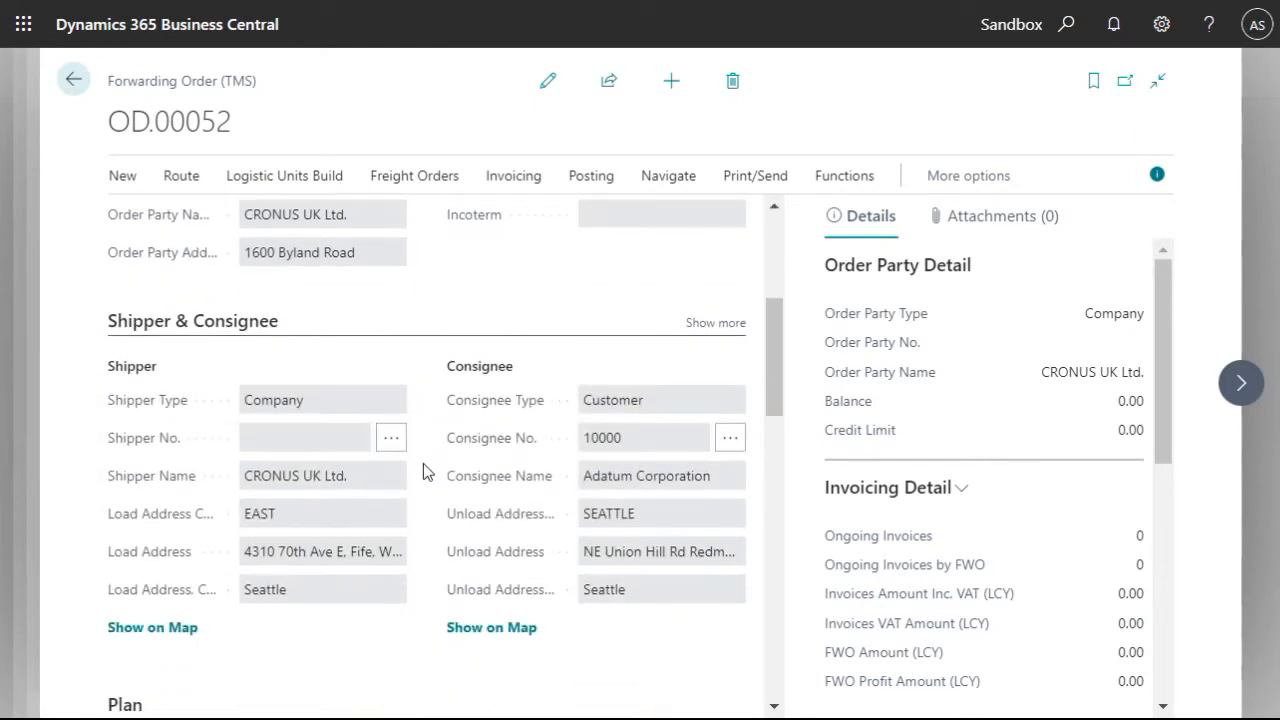
scroll(423, 463, "down", 6)
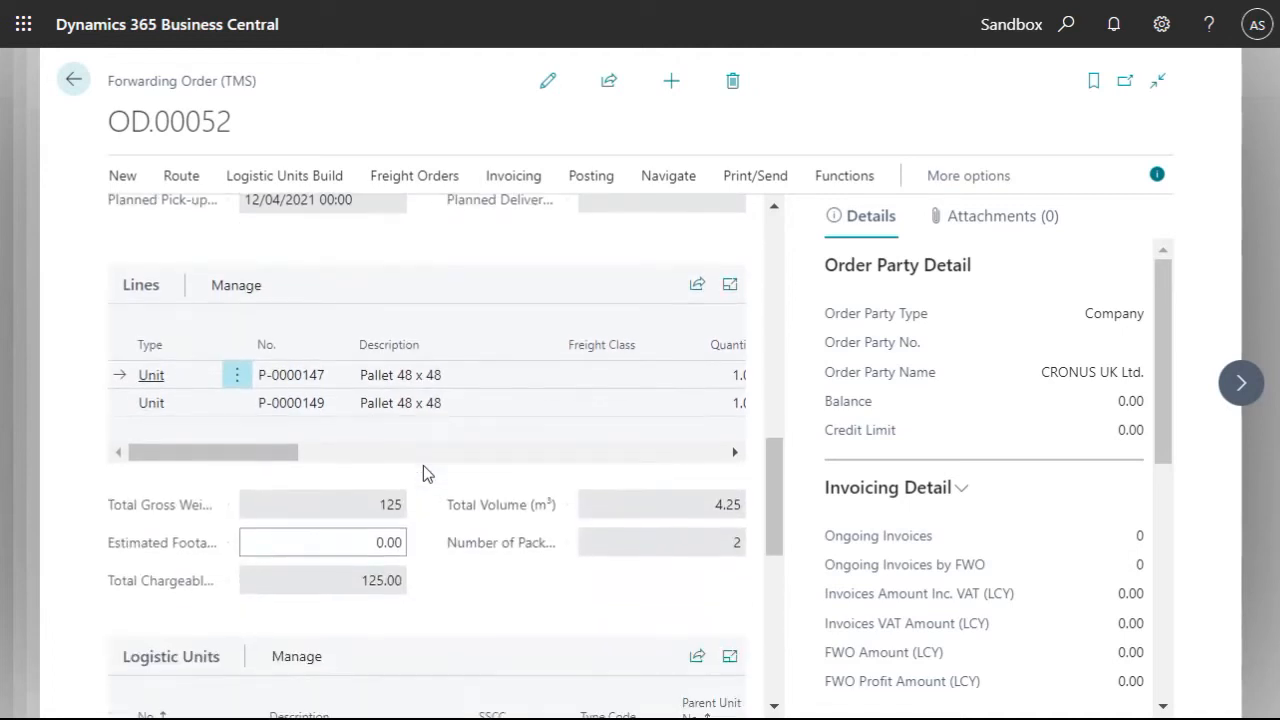
scroll(423, 466, "down", 4)
scroll(440, 495, "down", 3)
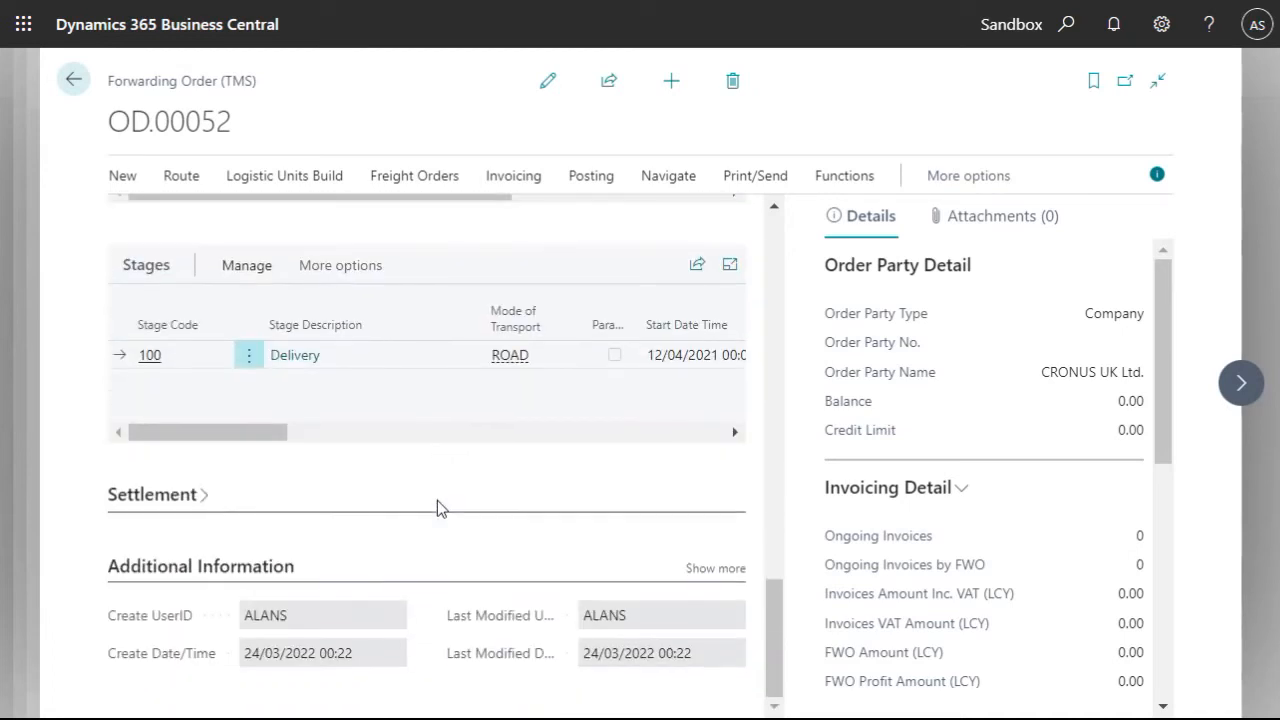
scroll(434, 512, "up", 10)
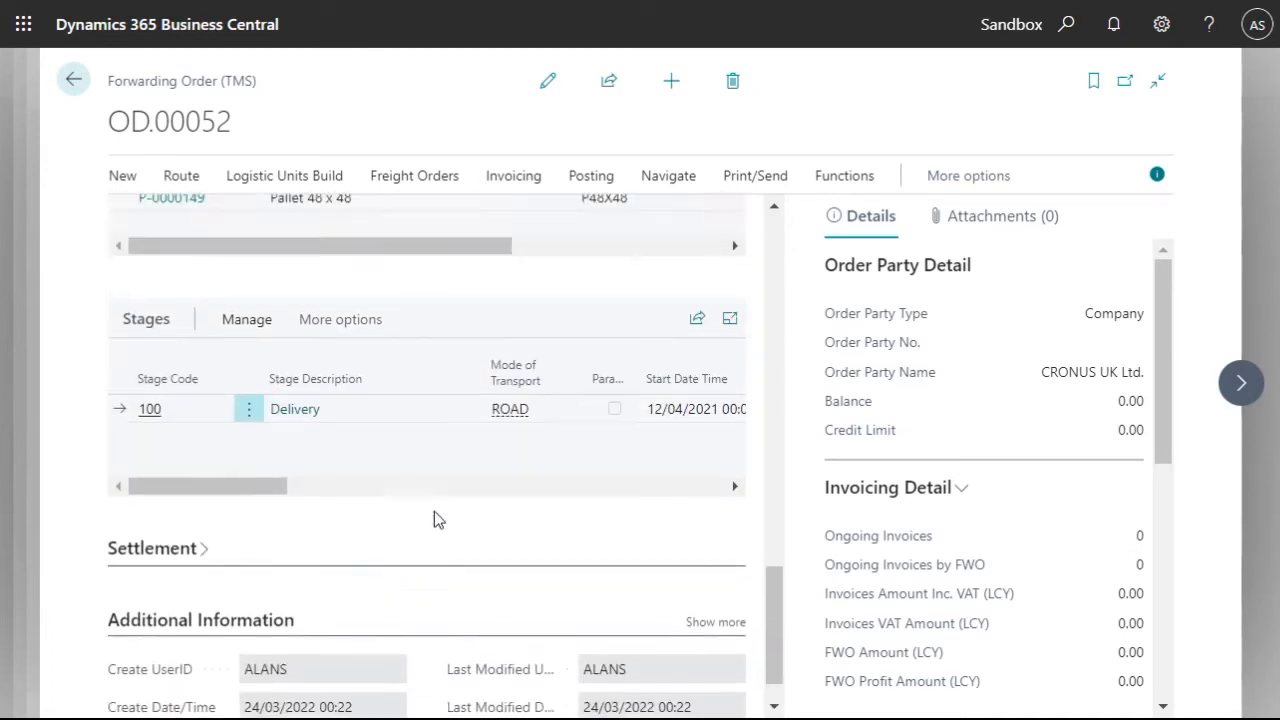
scroll(434, 519, "up", 5)
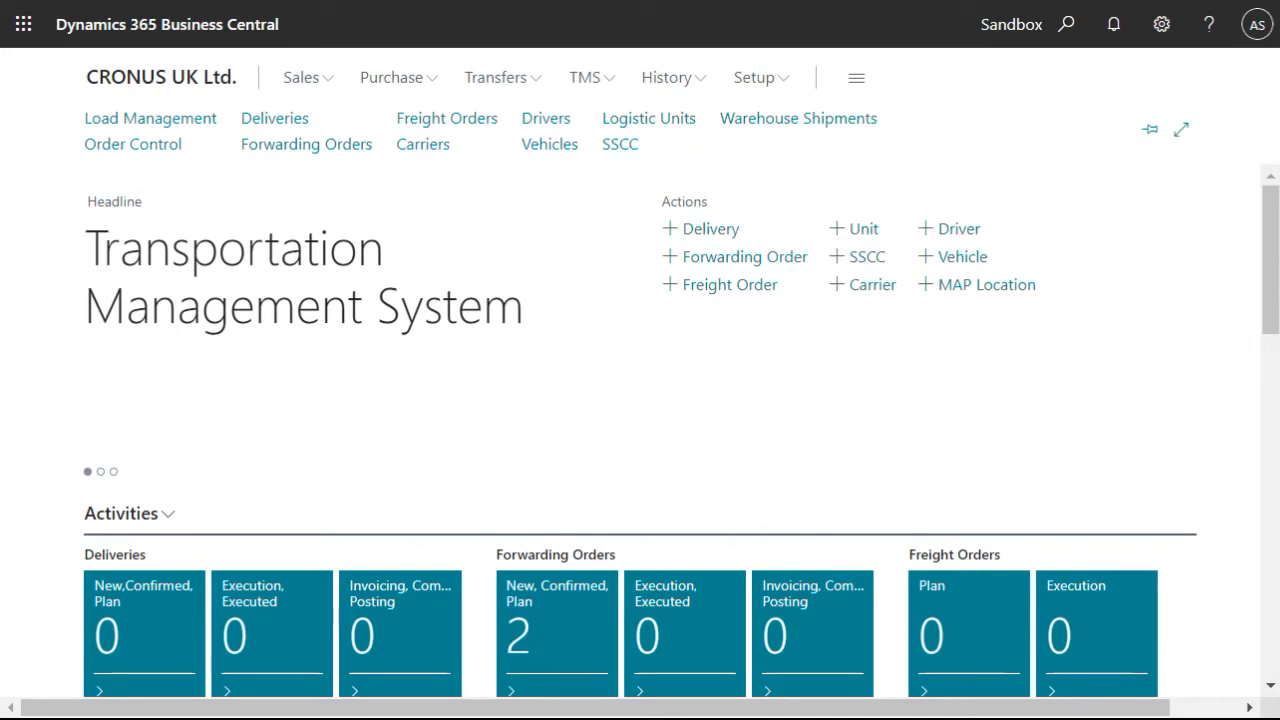
- Start a new freight order for multiple forwarding orders with both OD.00052 and OD.00053 selected in Load Management
left_click(97, 121)
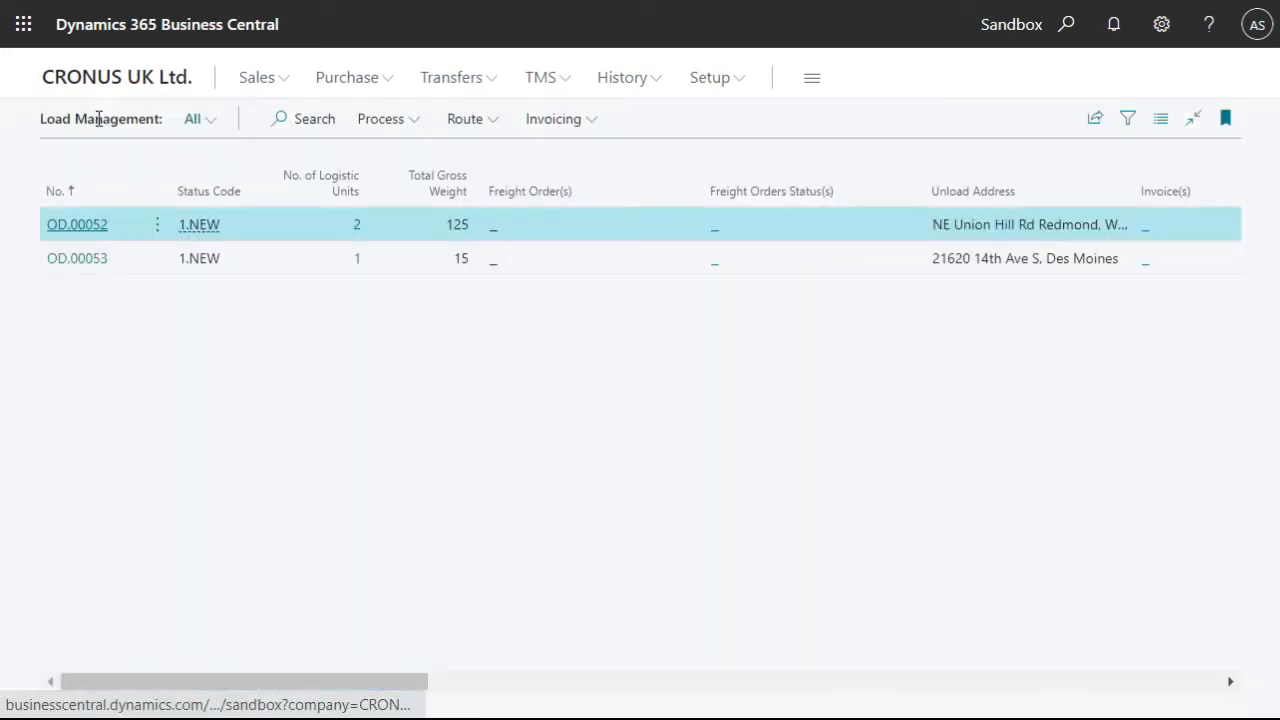
left_click(98, 268, "shift")
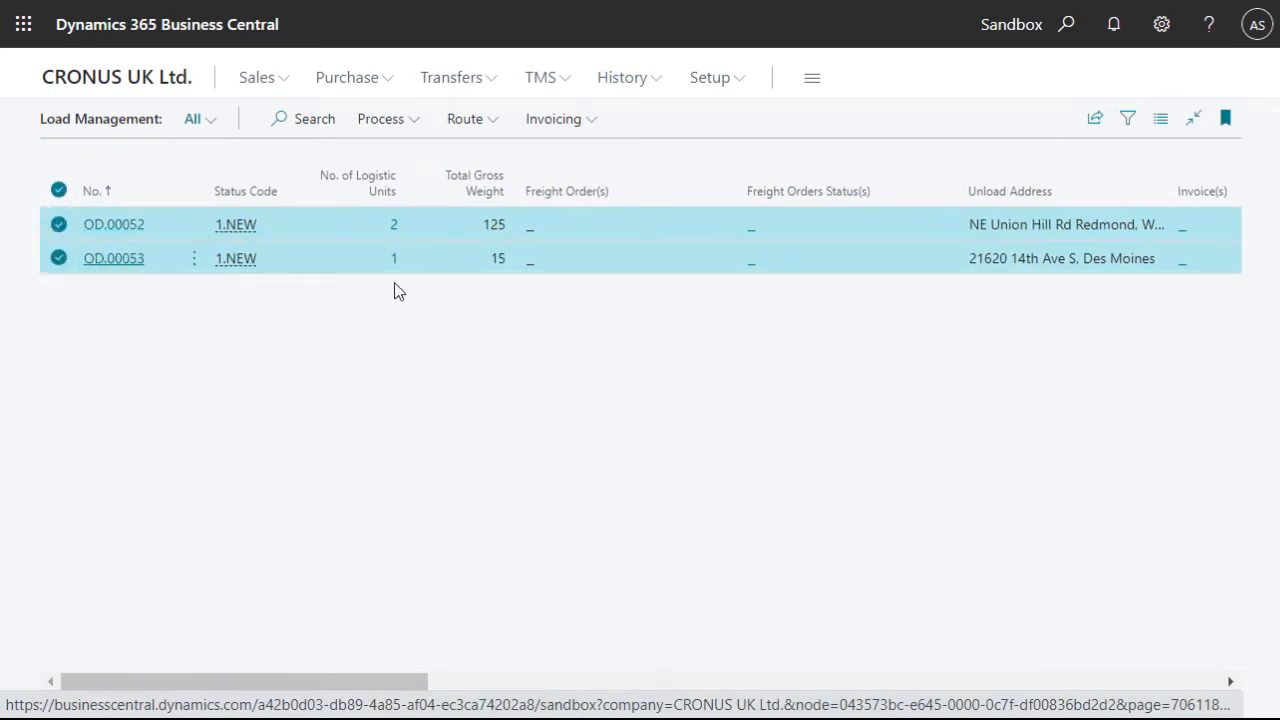
left_click(387, 124)
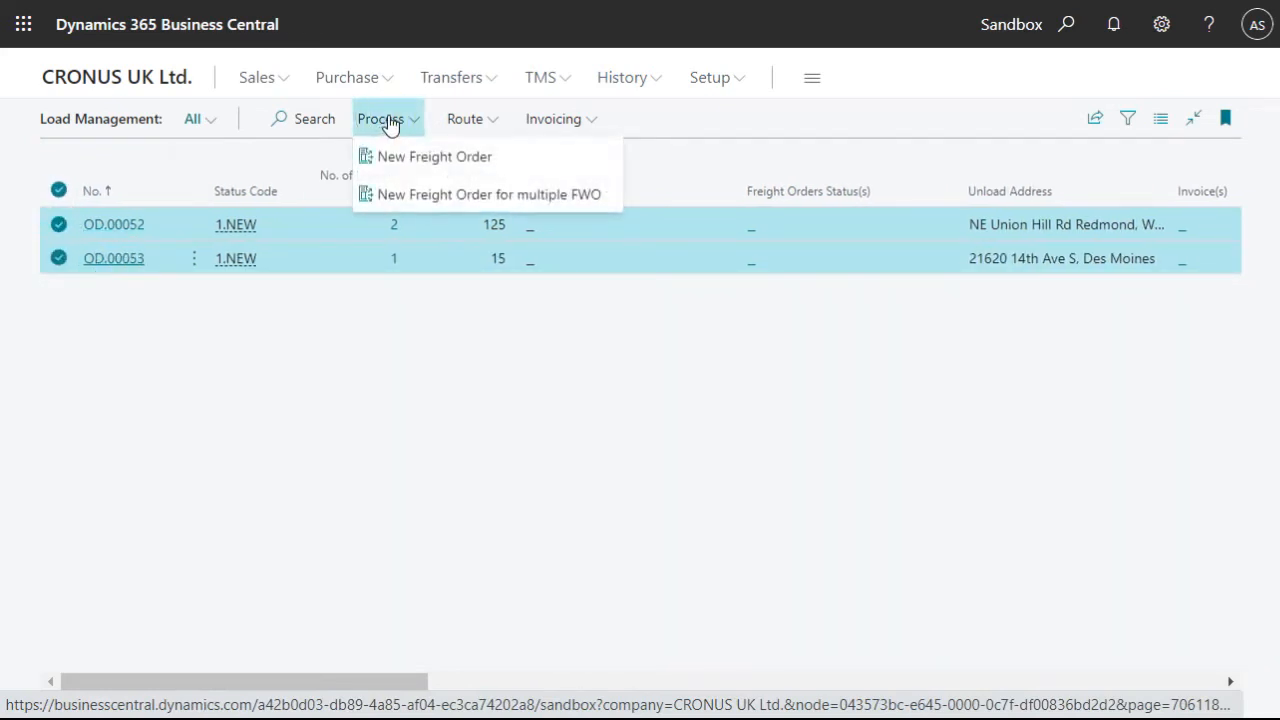
left_click(421, 196)
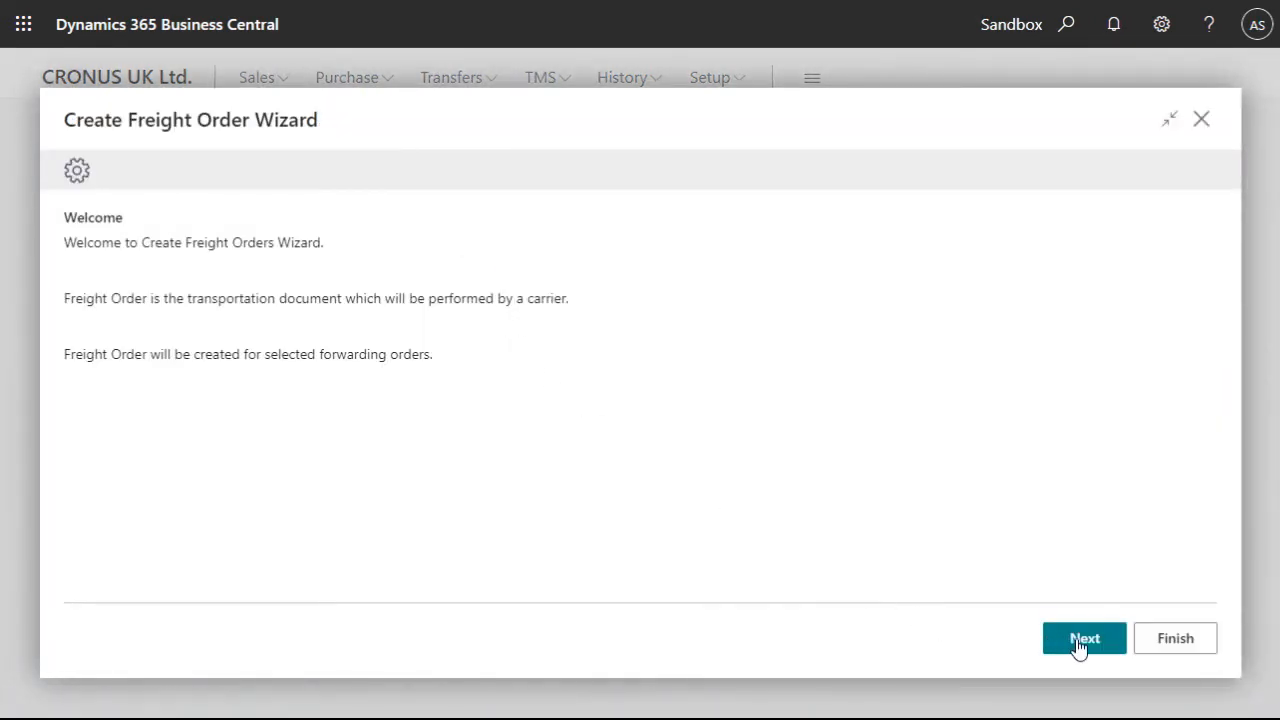
left_click(1083, 643)
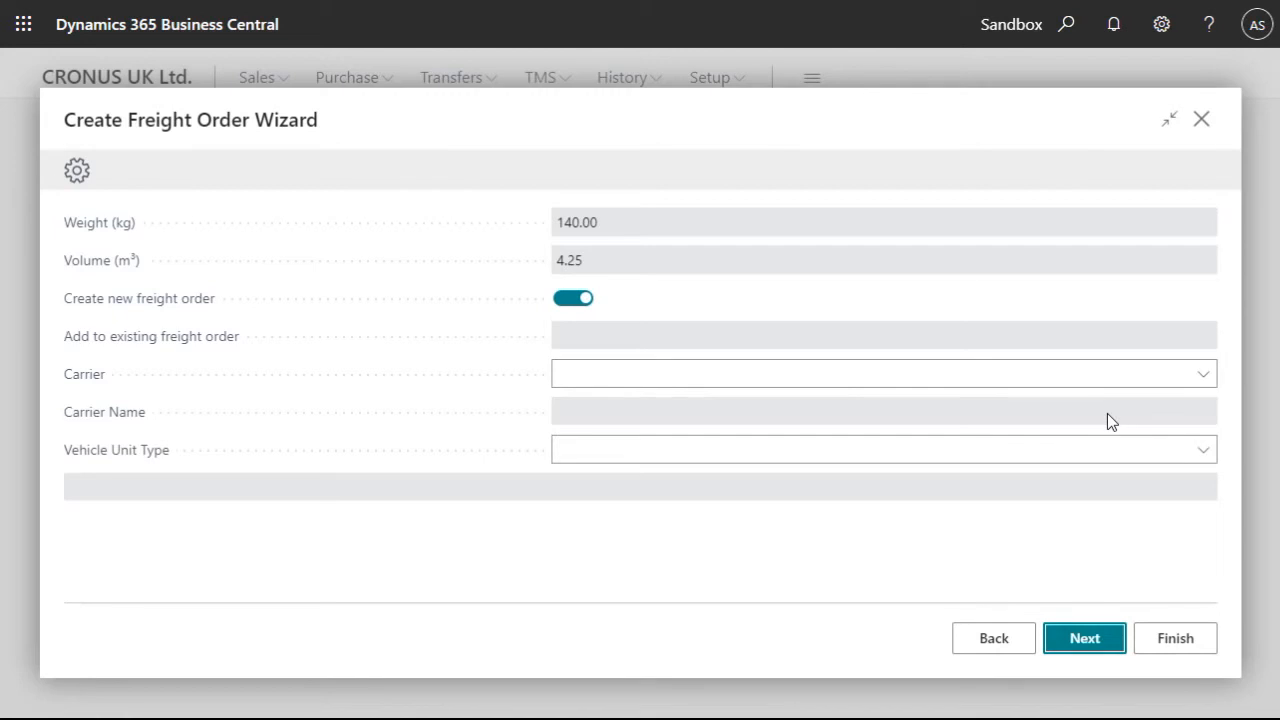
- Set the carrier to OWN LOG. and vehicle unit type to TRUCK, create the freight order and open it
left_click(1202, 377)
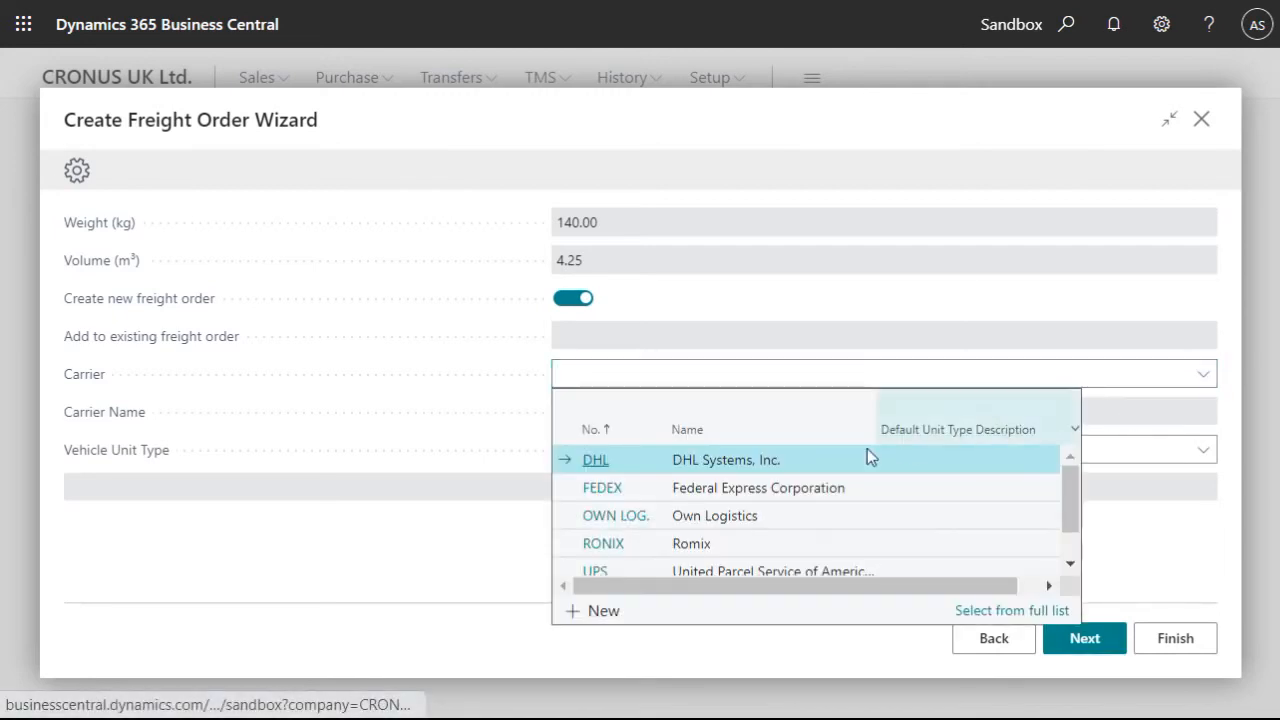
left_click(622, 516)
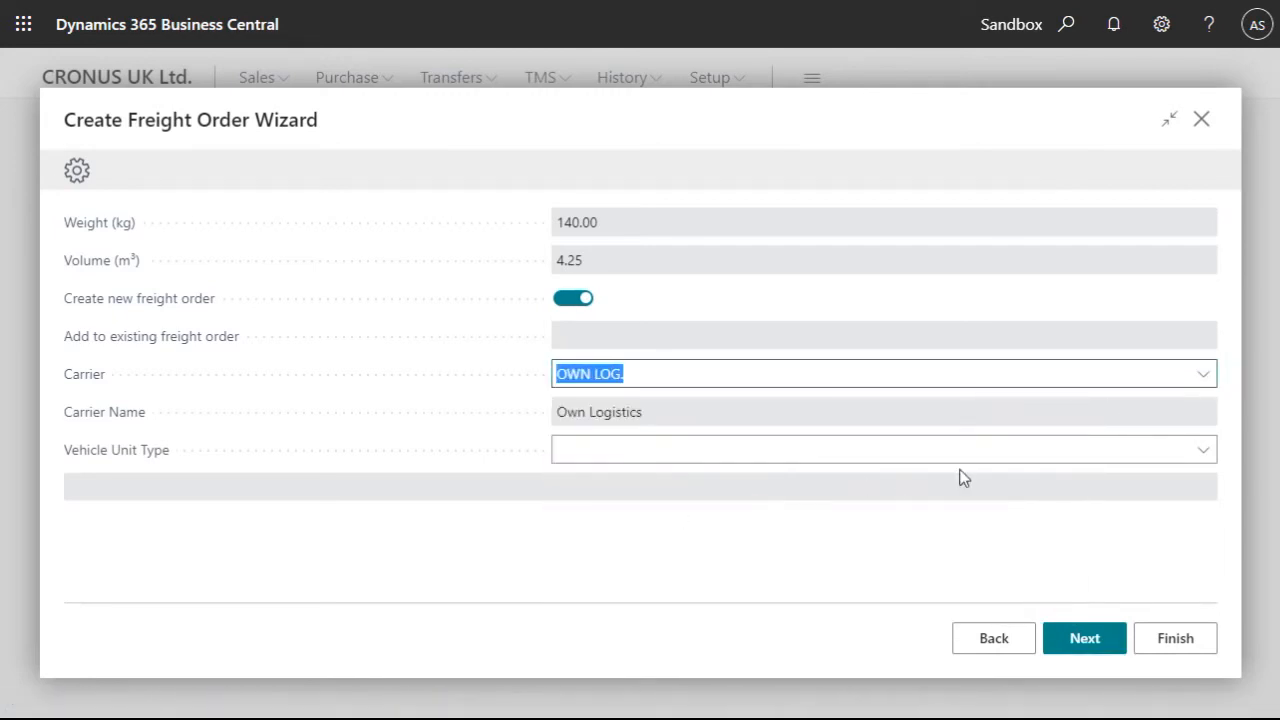
left_click(1203, 450)
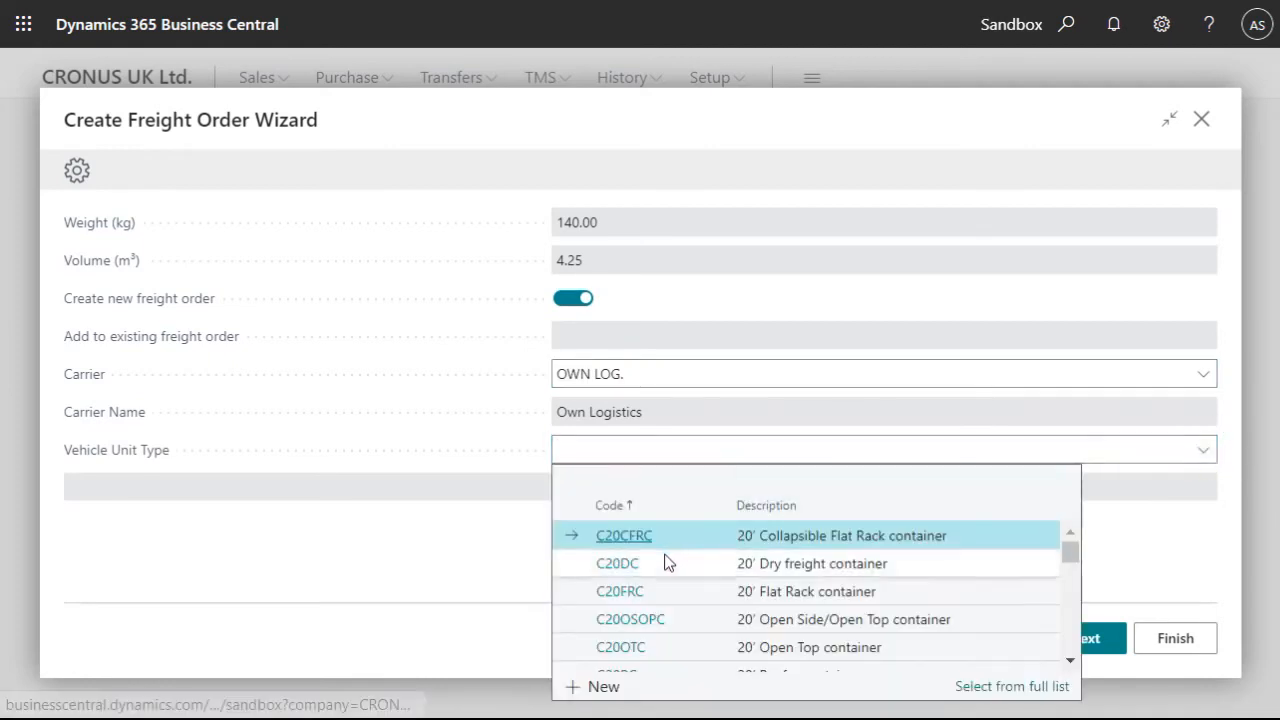
scroll(655, 566, "down", 10)
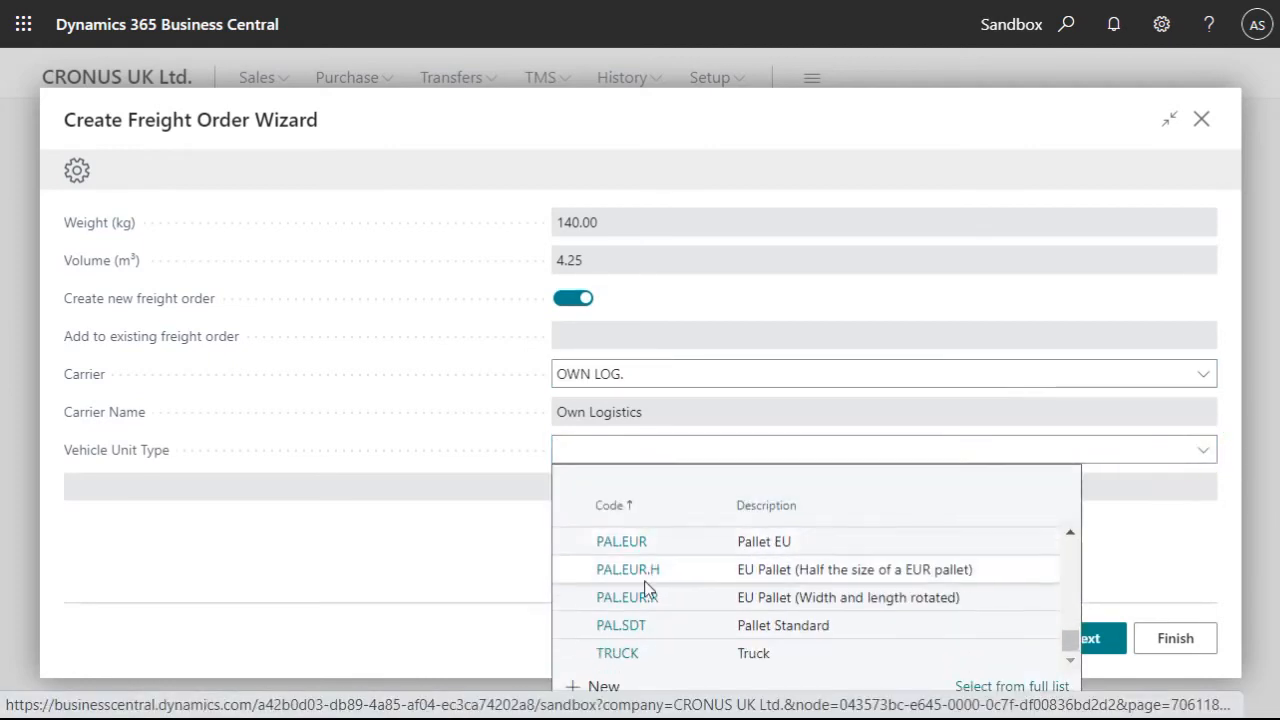
left_click(617, 652)
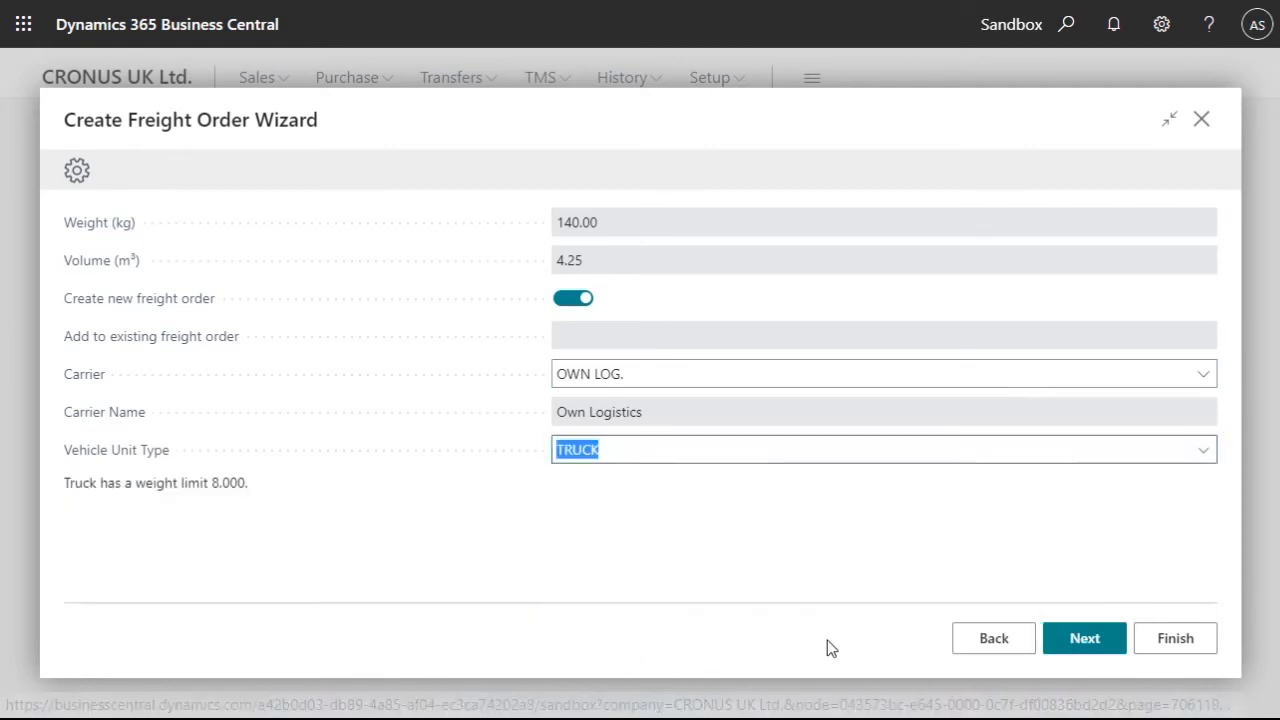
left_click(1082, 645)
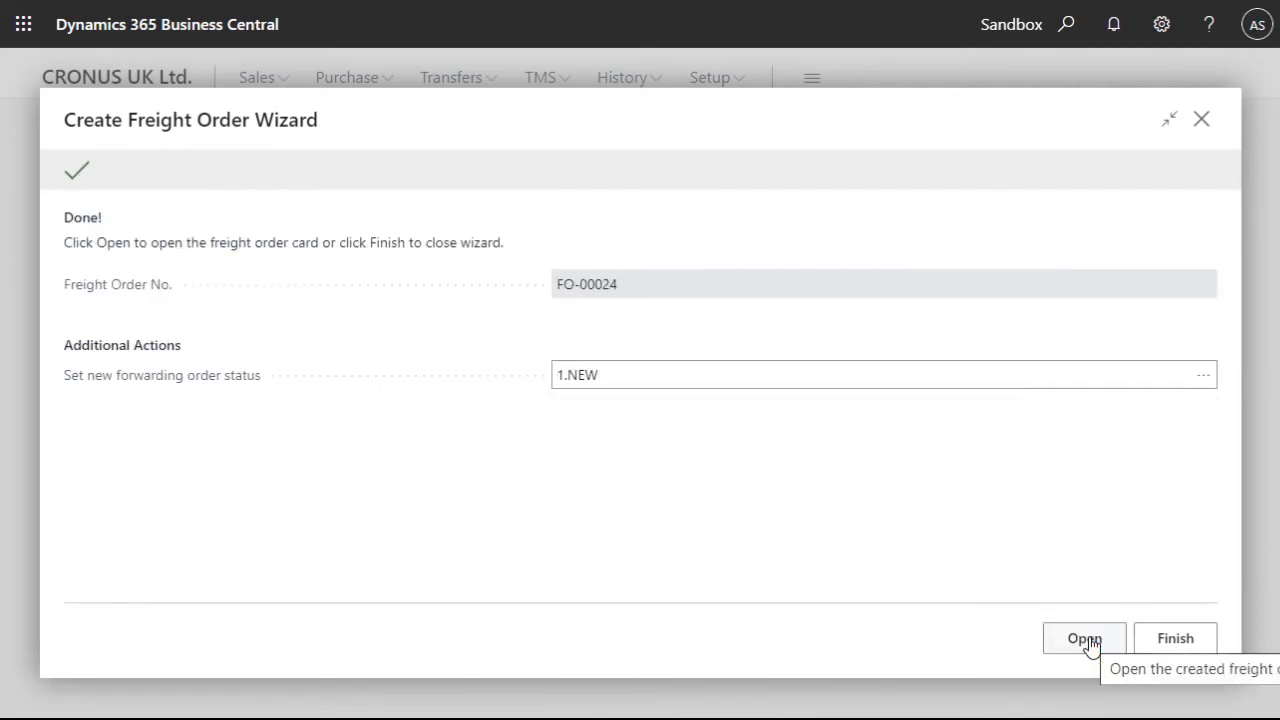
left_click(1090, 645)
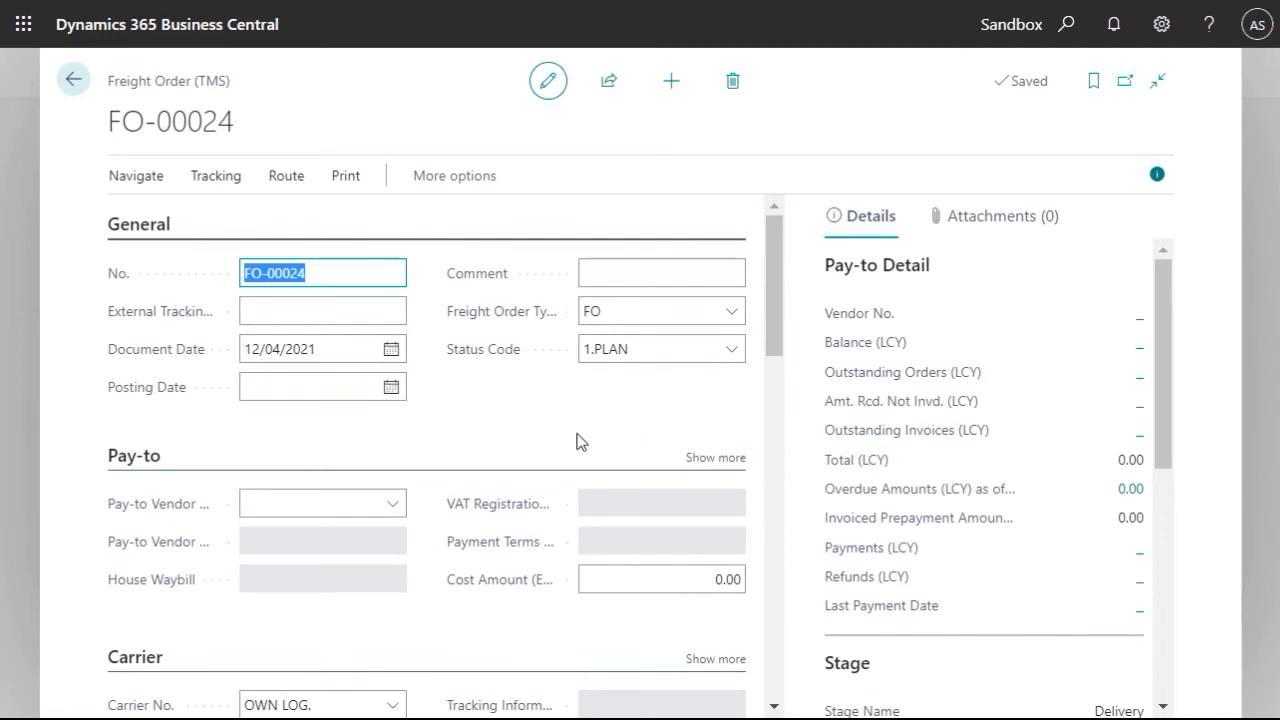
- Review freight order FO-00024's carrier, vehicle, route and logistic units, and display its route on the map
scroll(423, 462, "down", 3)
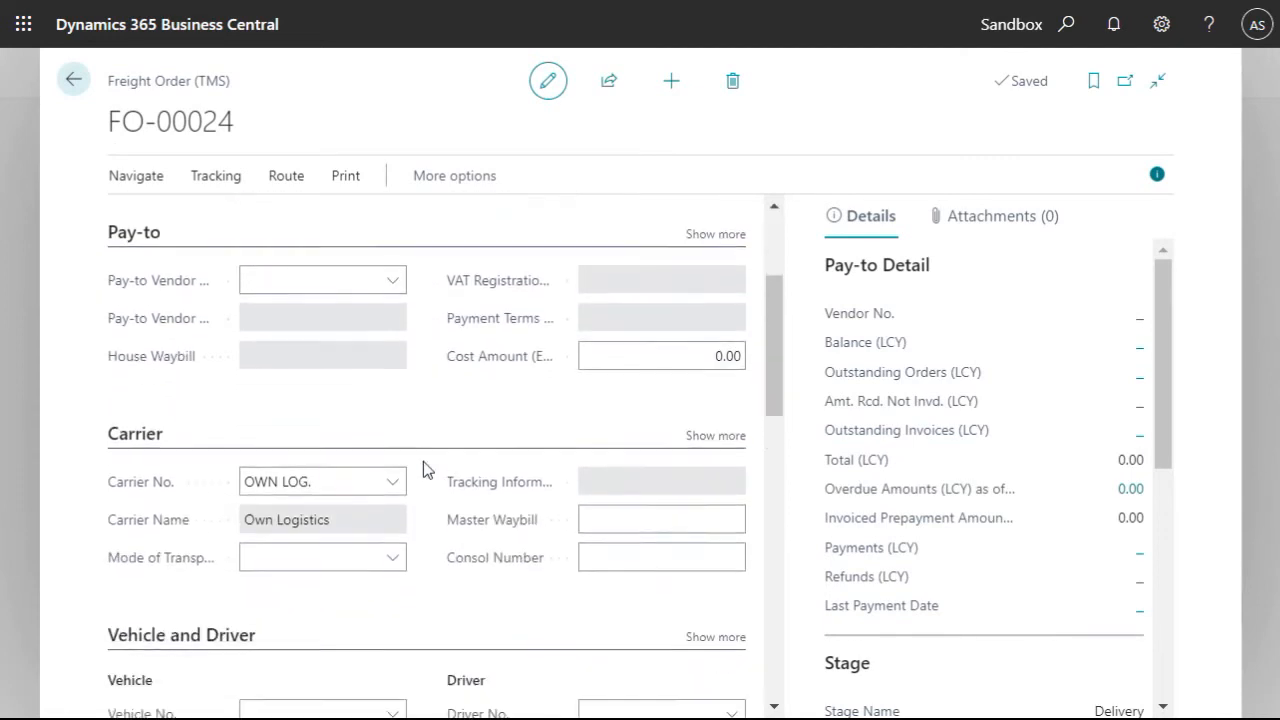
scroll(423, 461, "down", 3)
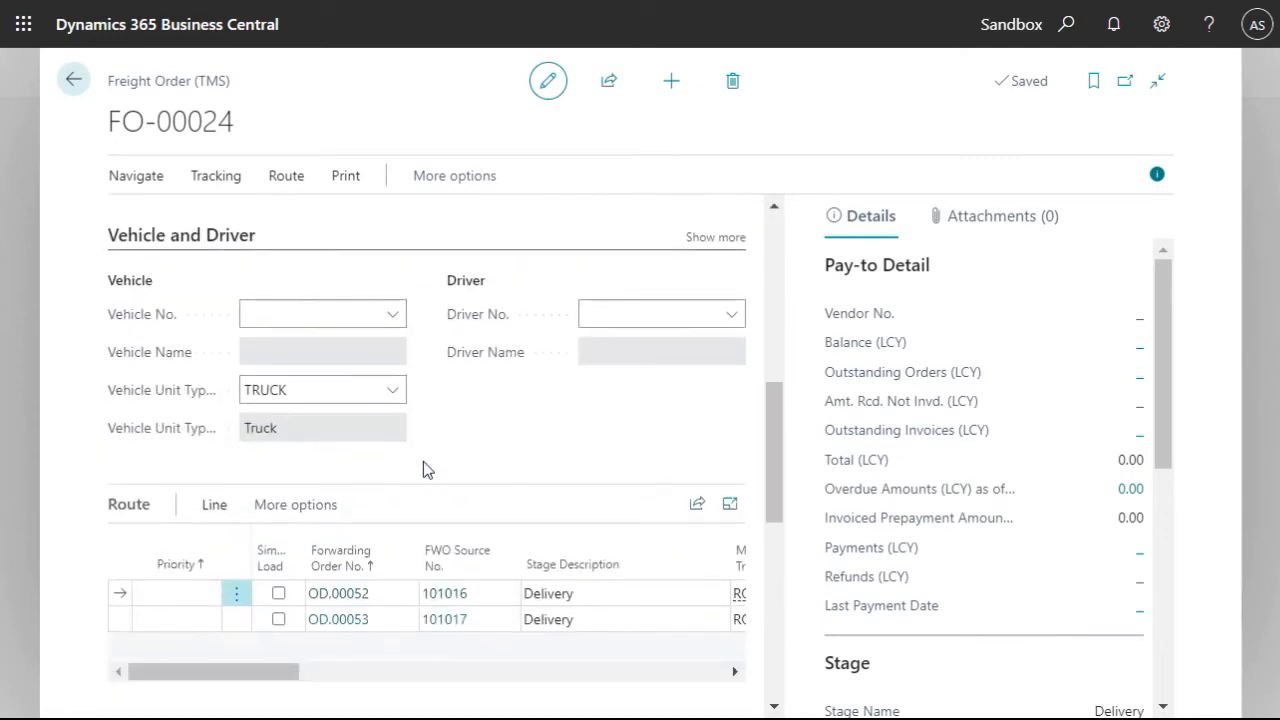
scroll(423, 461, "down", 4)
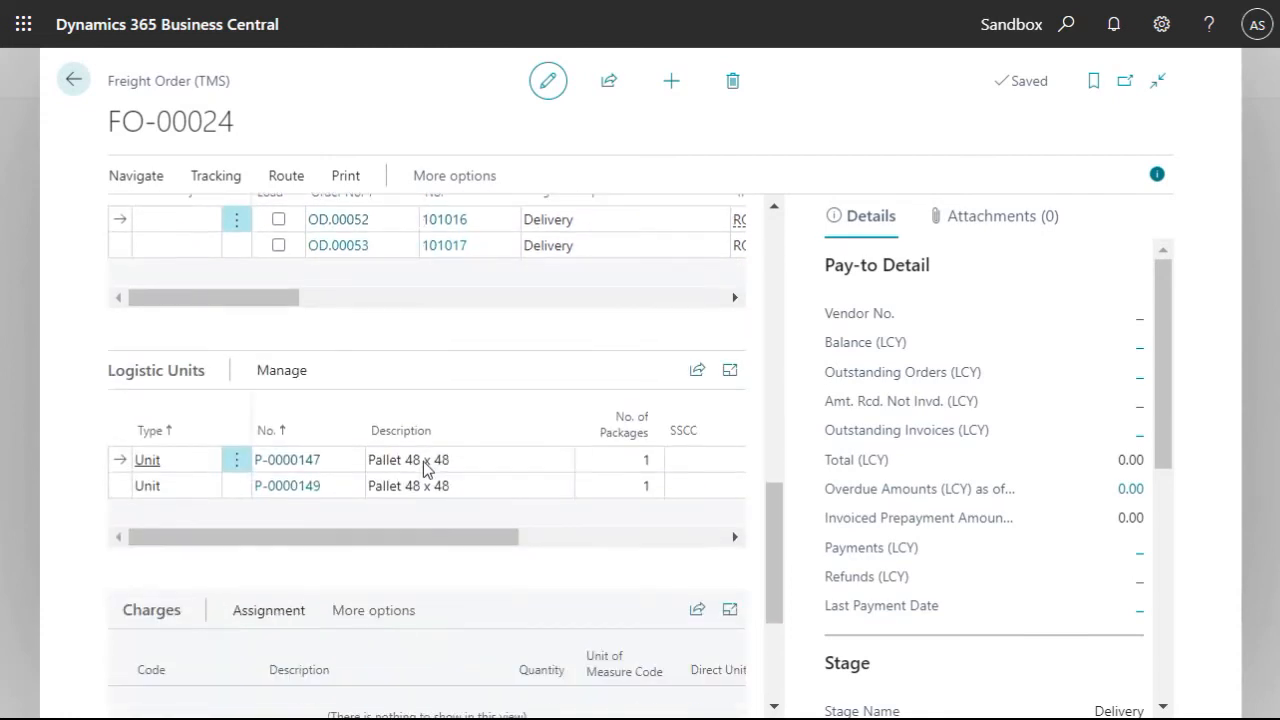
scroll(424, 467, "down", 3)
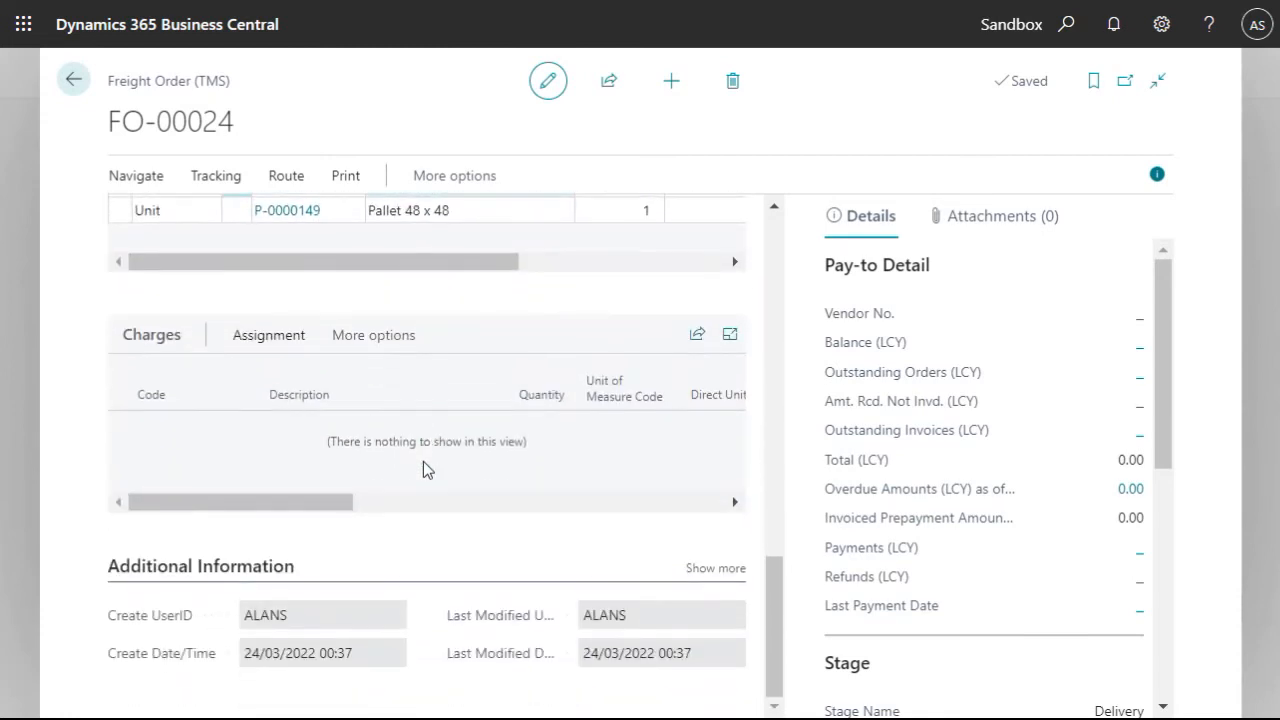
scroll(423, 541, "up", 12)
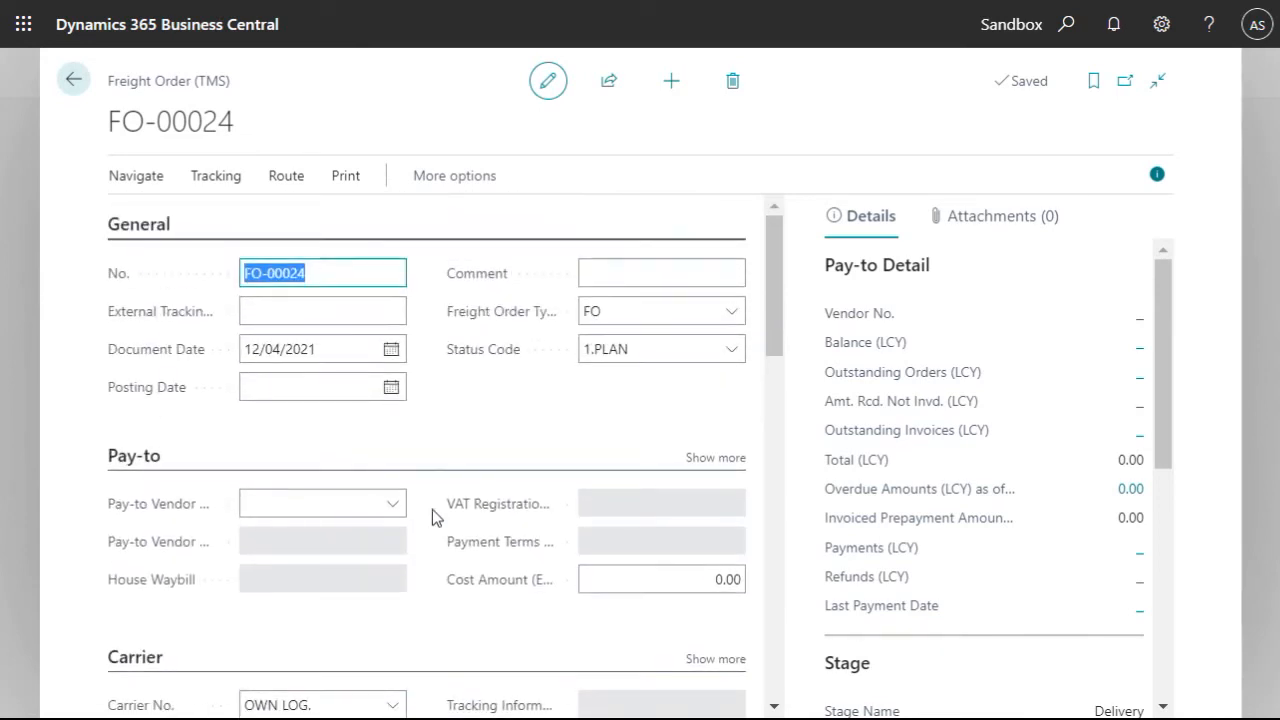
left_click(285, 176)
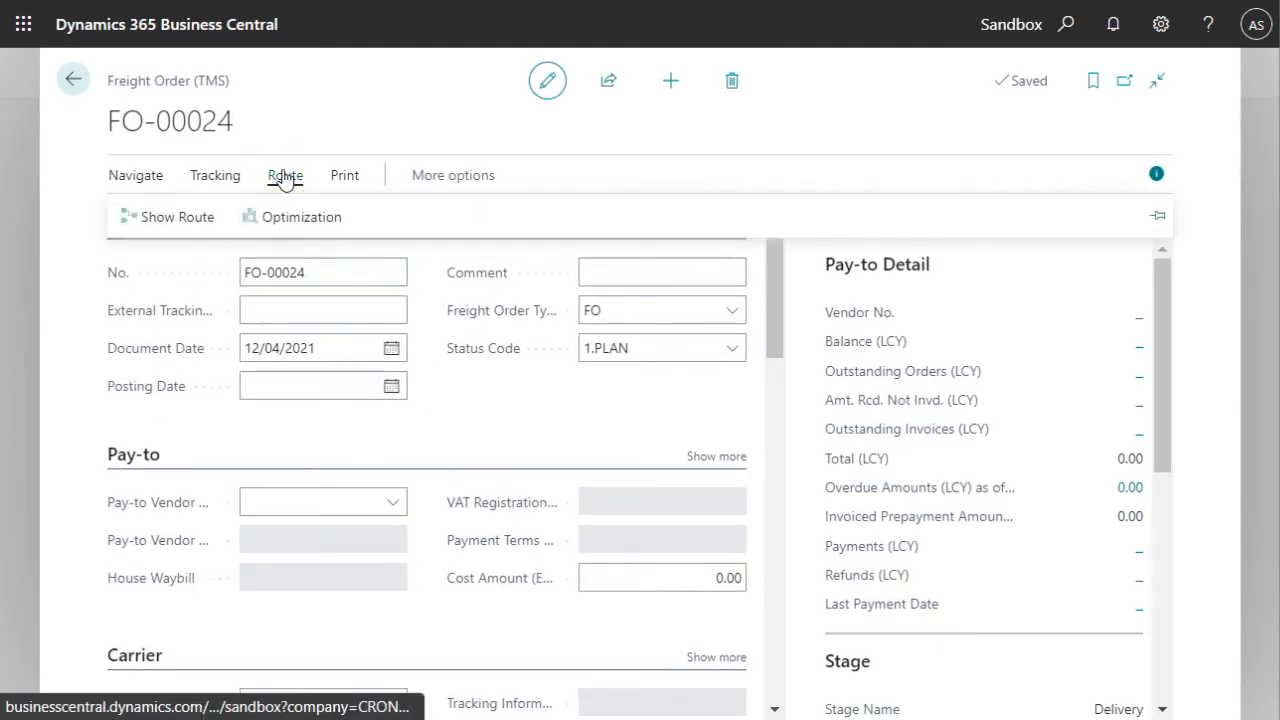
left_click(174, 213)
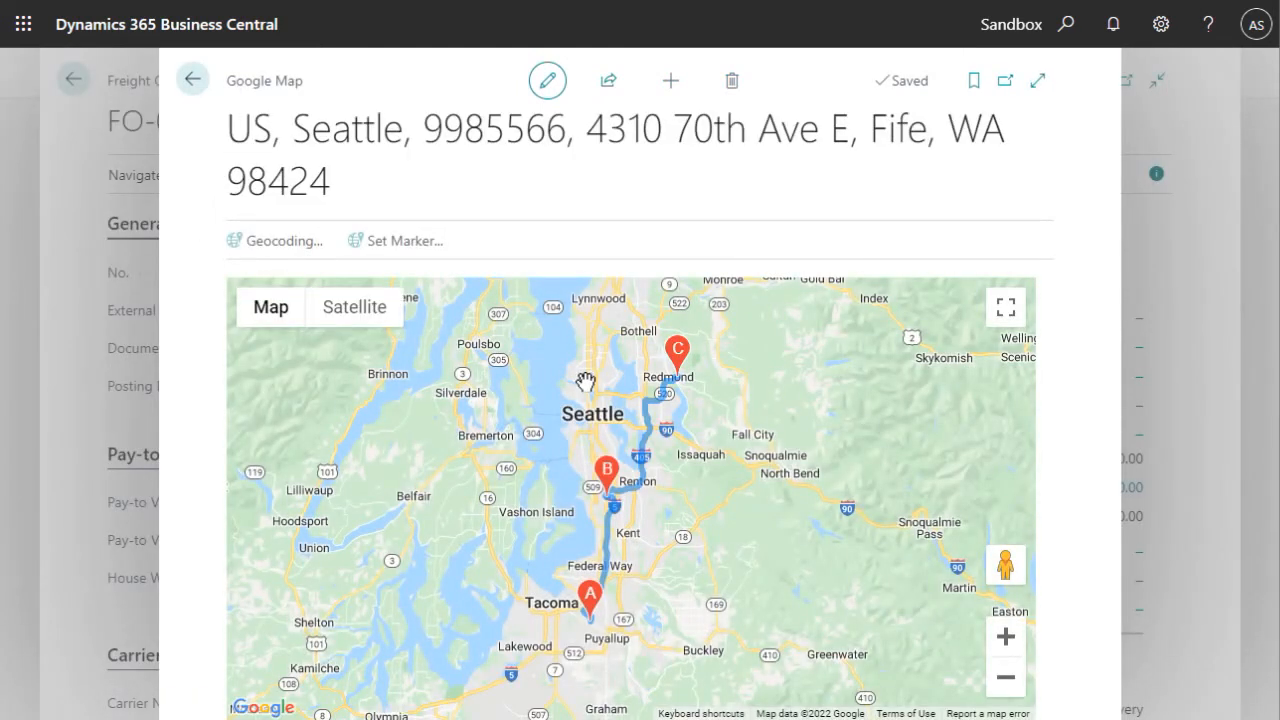
left_click(192, 80)
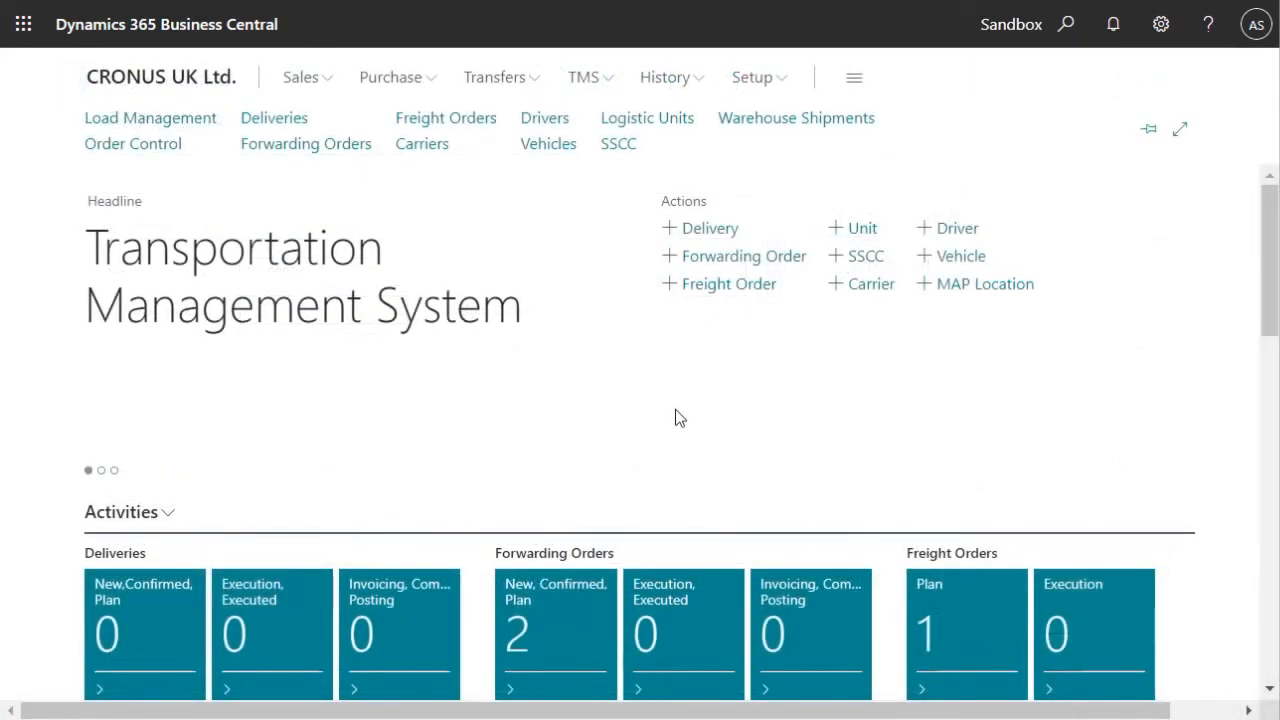
- Post warehouse shipment SHP-025 by logistic units, selecting all three units and choosing Ship
left_click(762, 121)
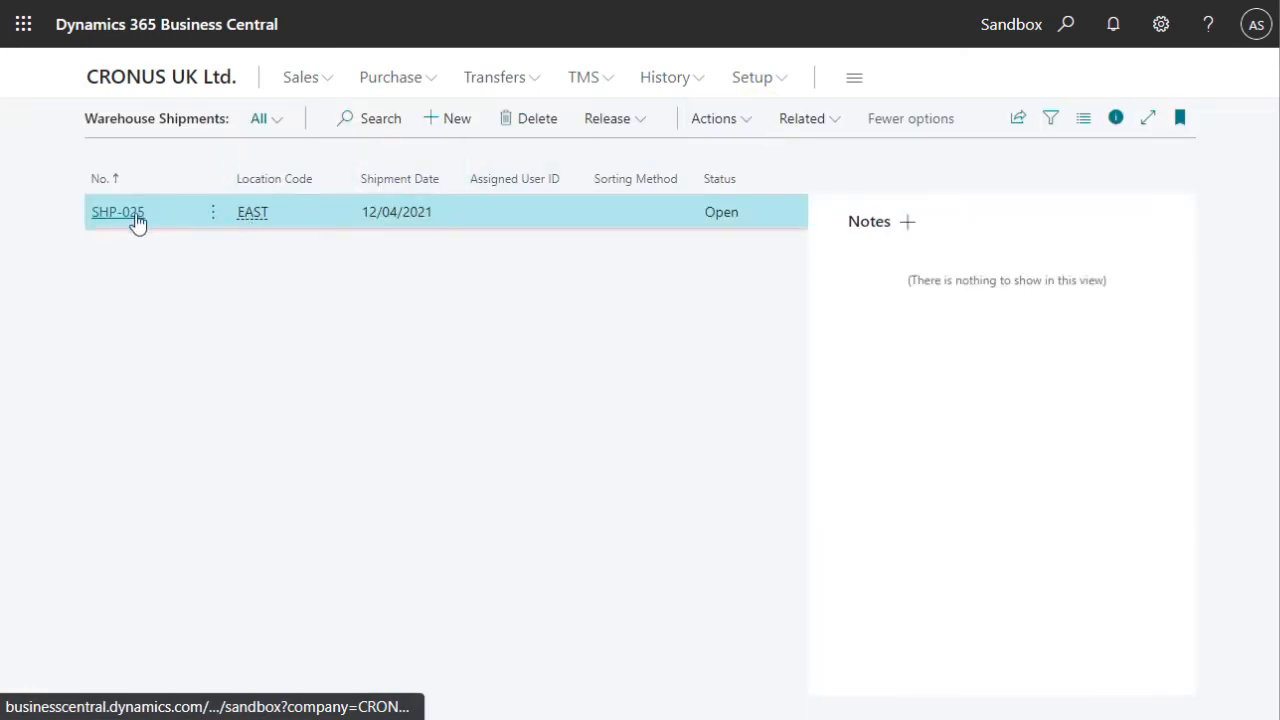
left_click(120, 214)
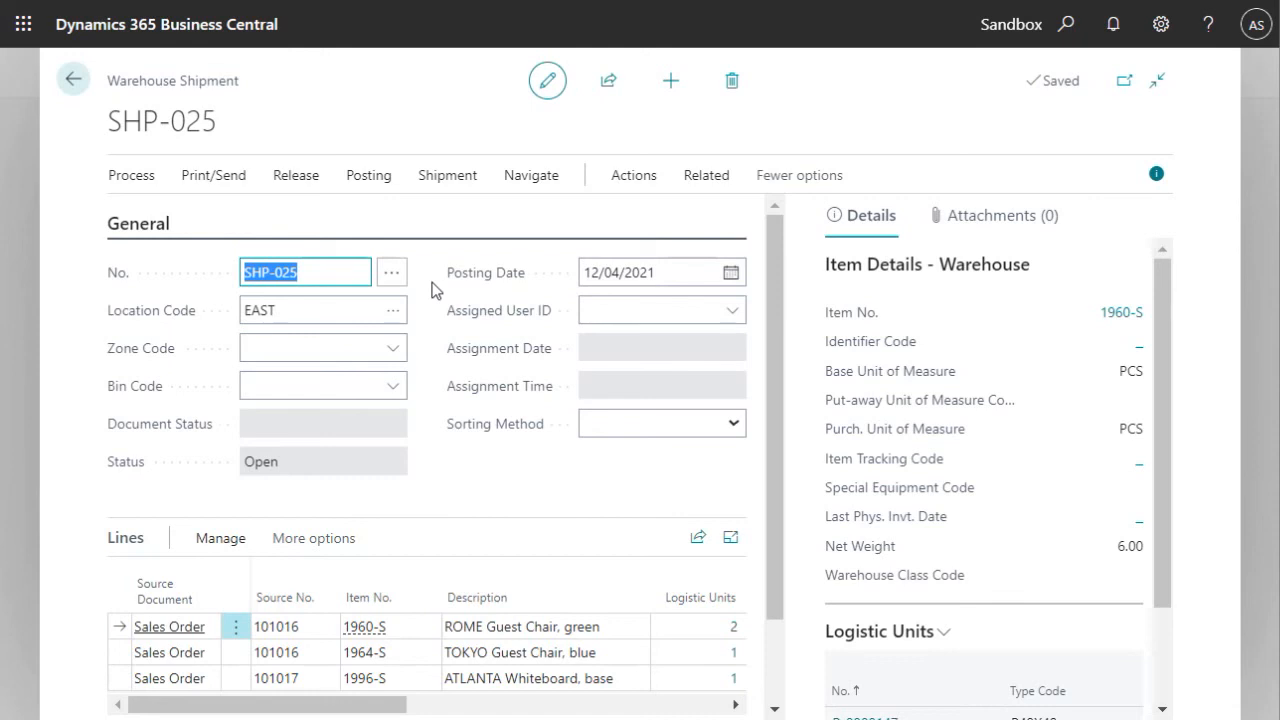
left_click(366, 178)
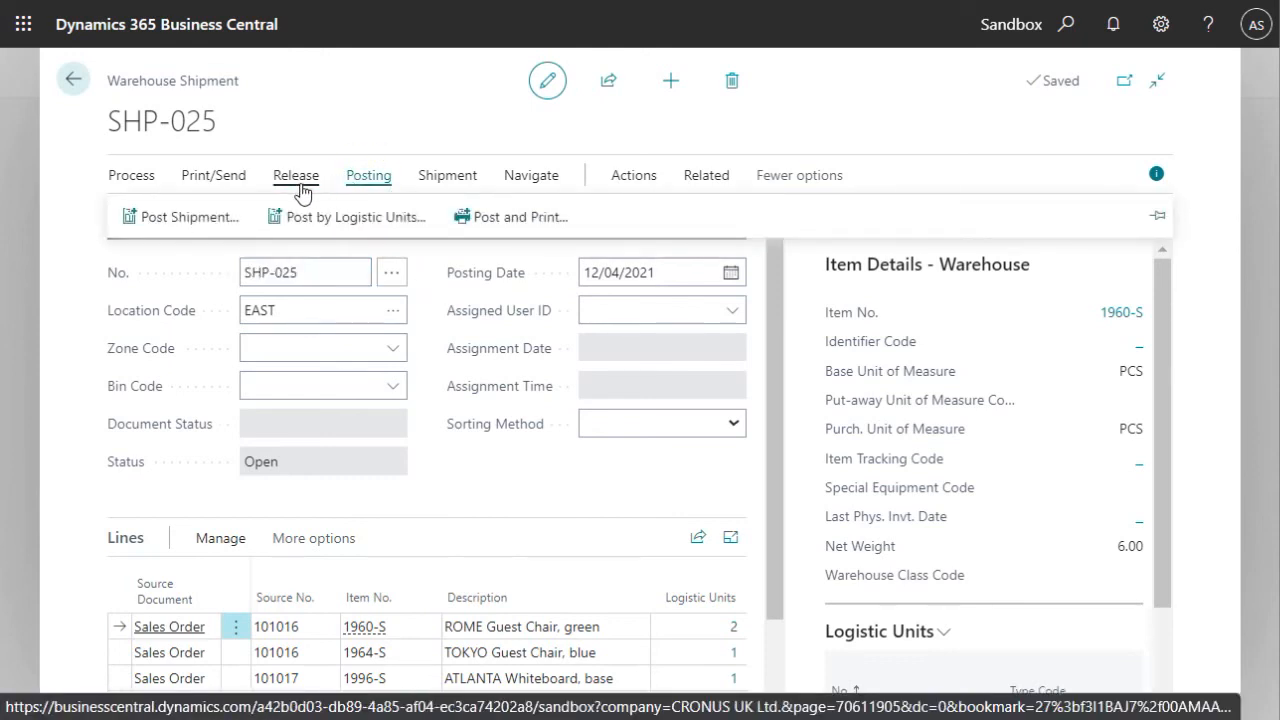
left_click(320, 217)
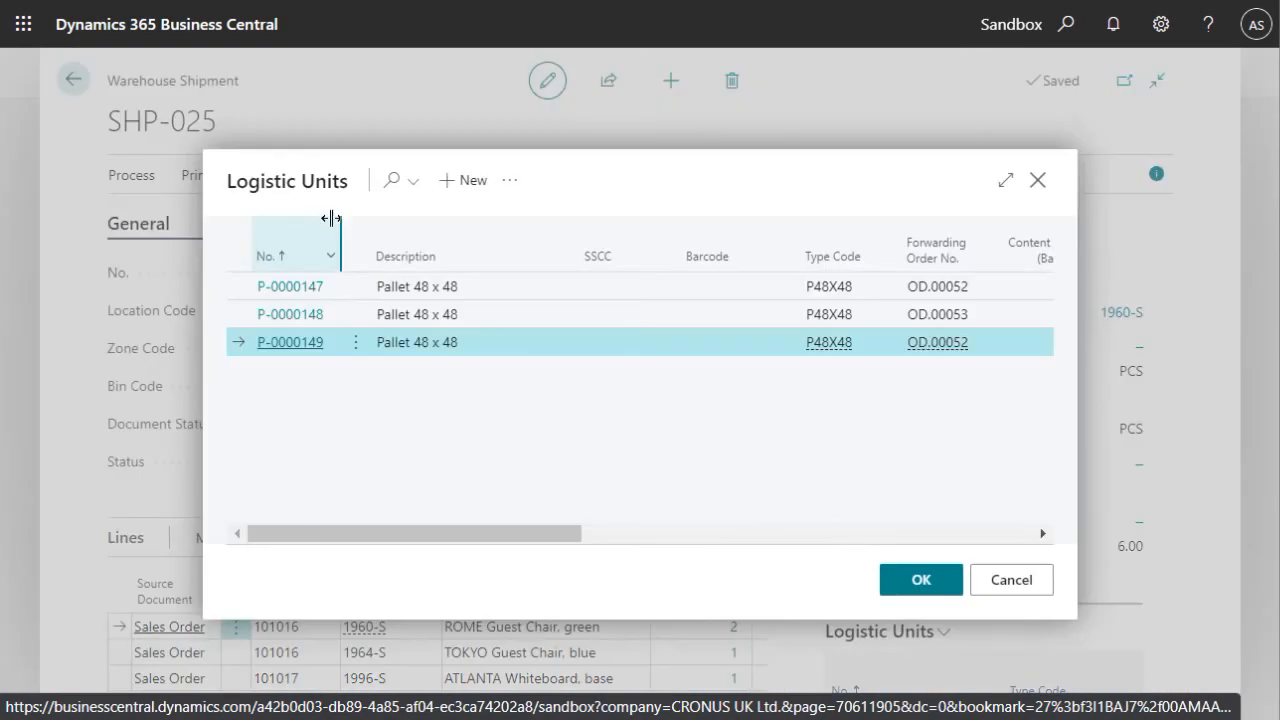
left_click(296, 316, "shift")
left_click(305, 288, "shift")
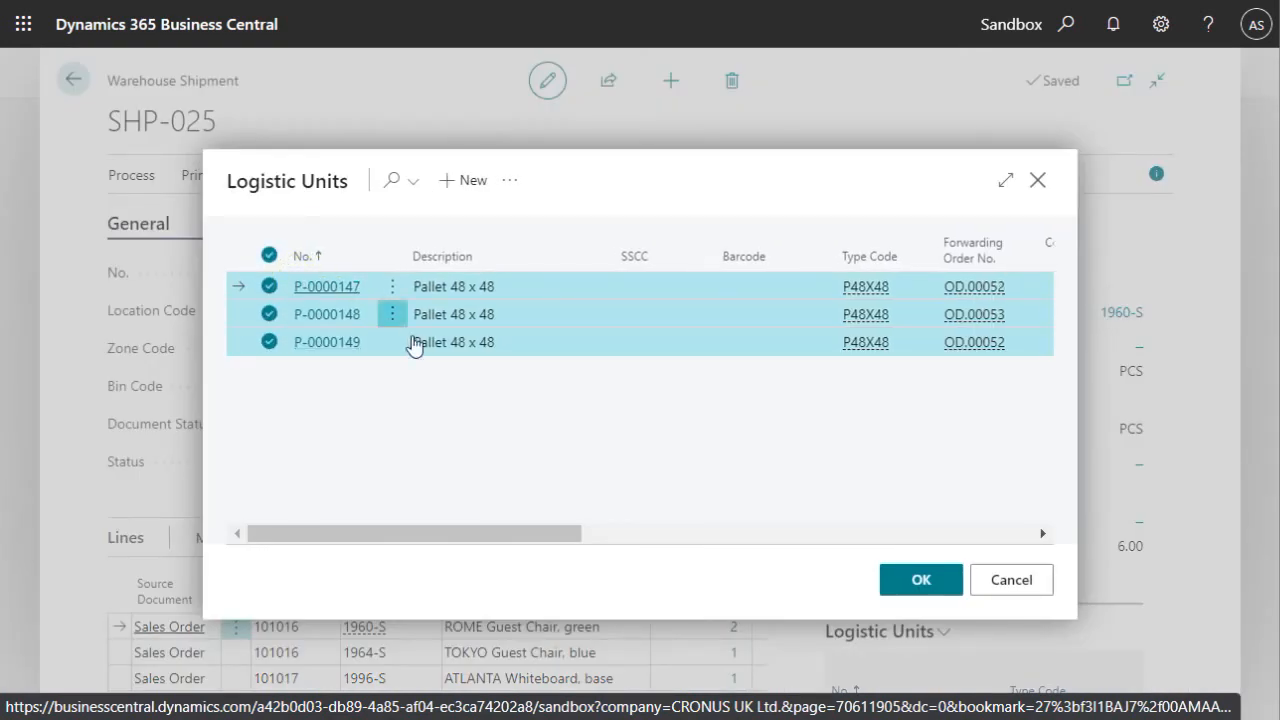
left_click(918, 580)
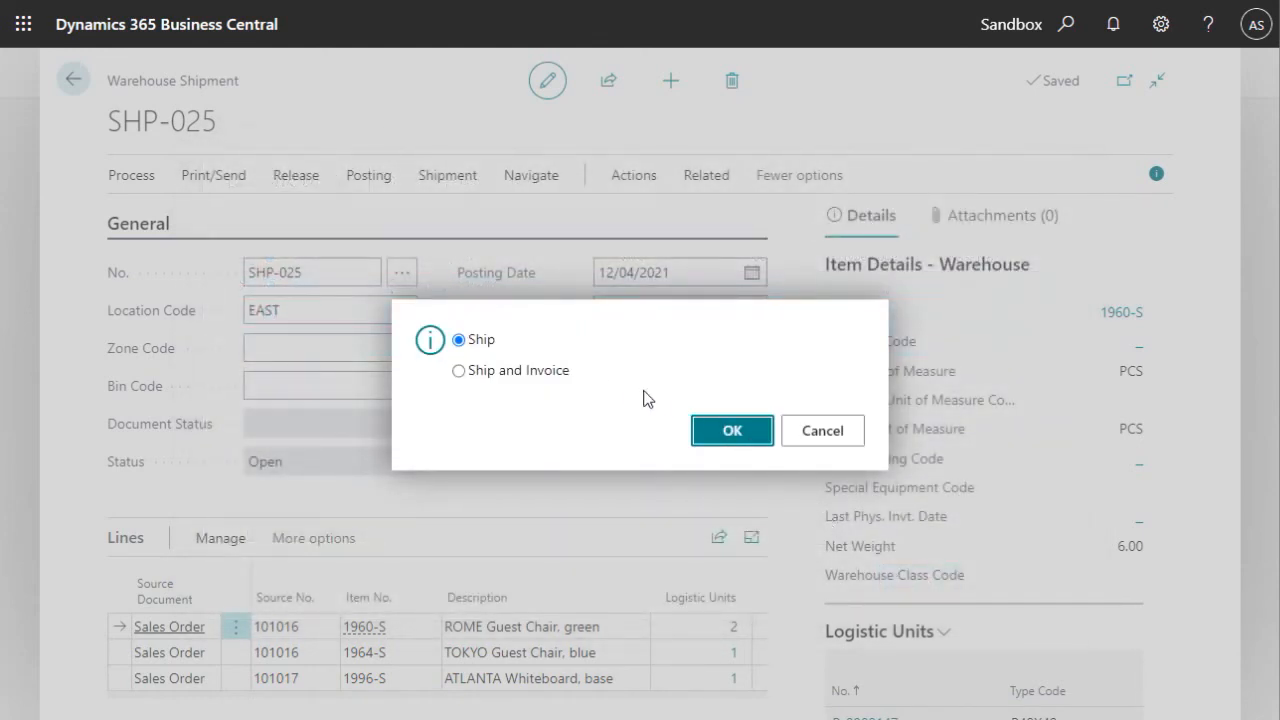
left_click(718, 440)
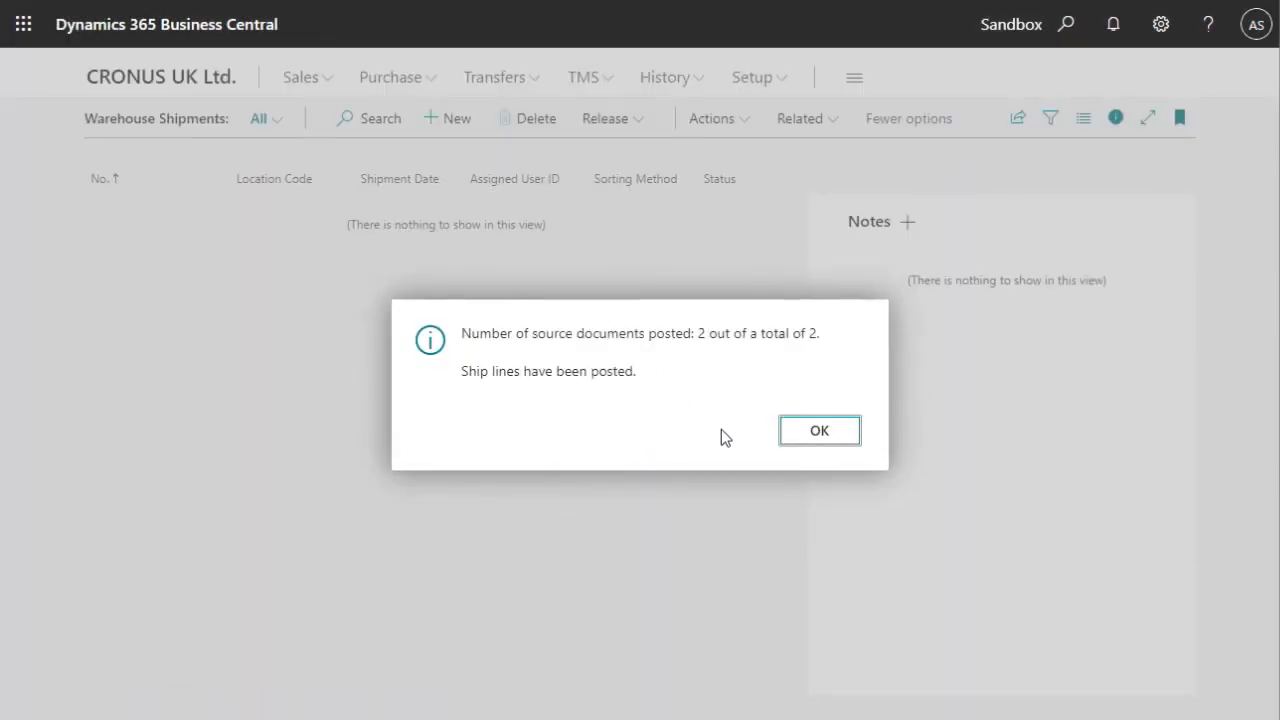
left_click(812, 434)
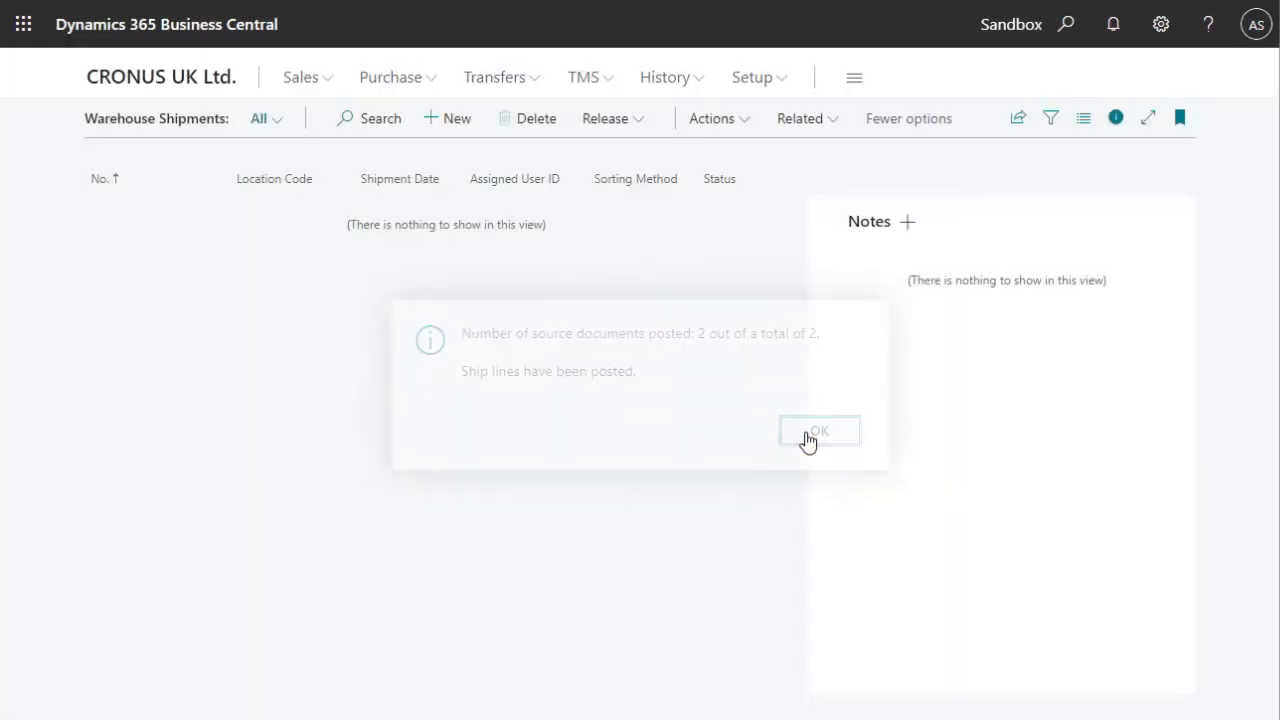